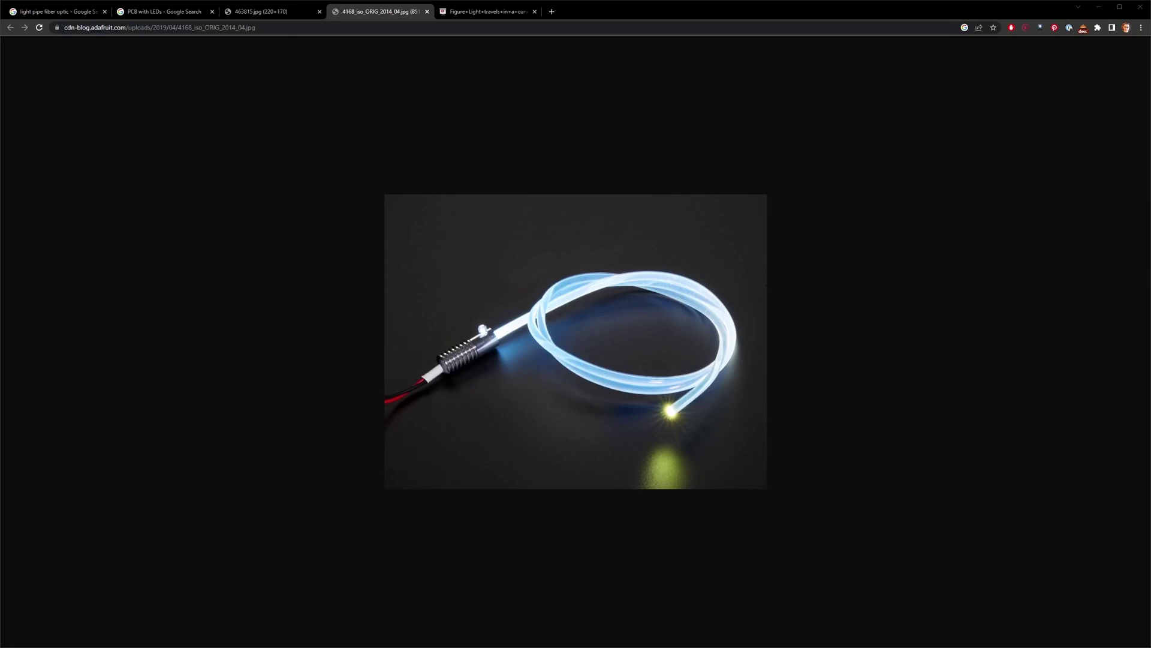
- Glance at the light-pipe diagram in Chrome, then return to the KeyShot Light Pipe Demo.bip scene
click(492, 13)
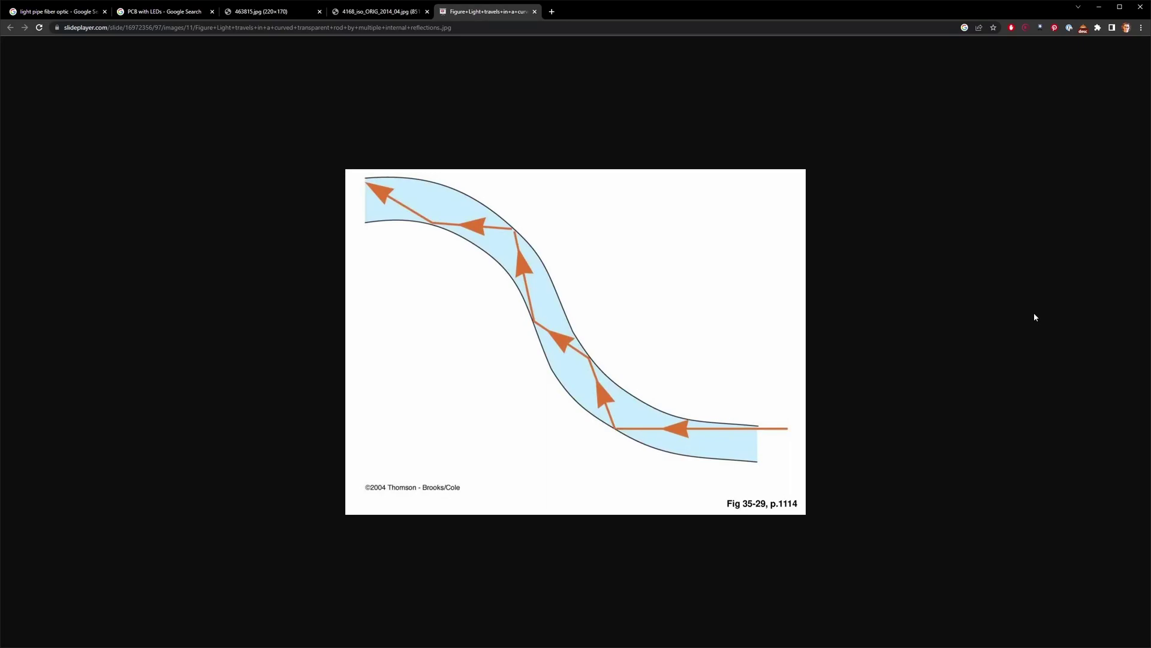
key(alt+Tab)
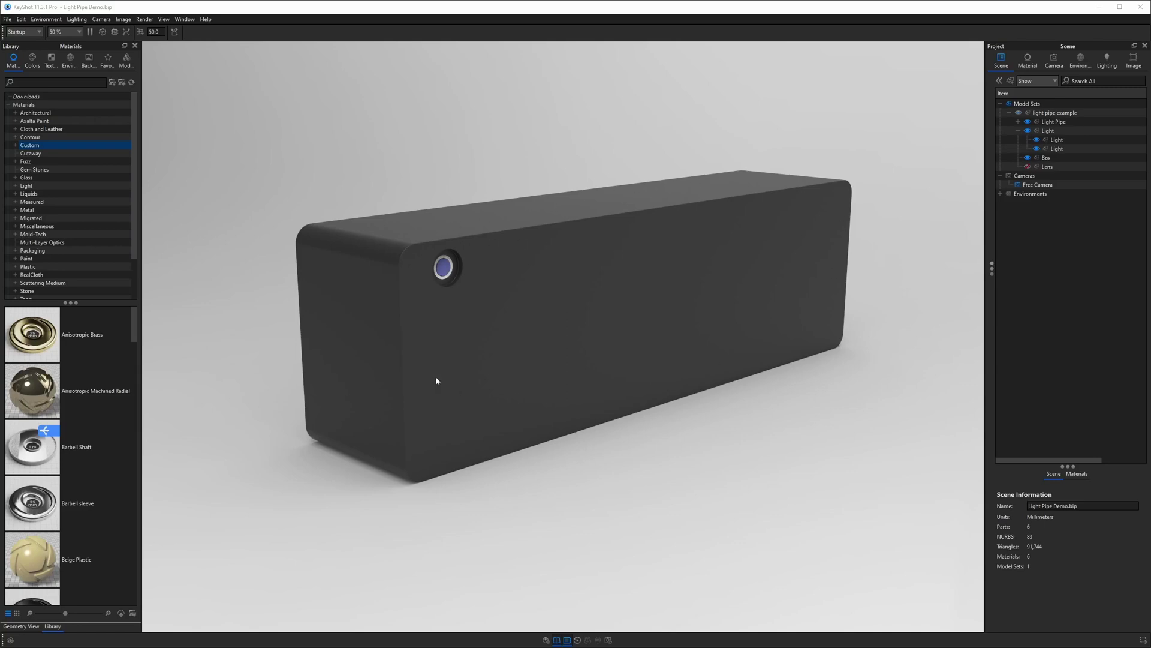
- Orbit to the box's open side and hide the pipe sleeve, Light Pipe and cylinder light housing
drag(437, 371, 811, 308)
drag(740, 298, 692, 329)
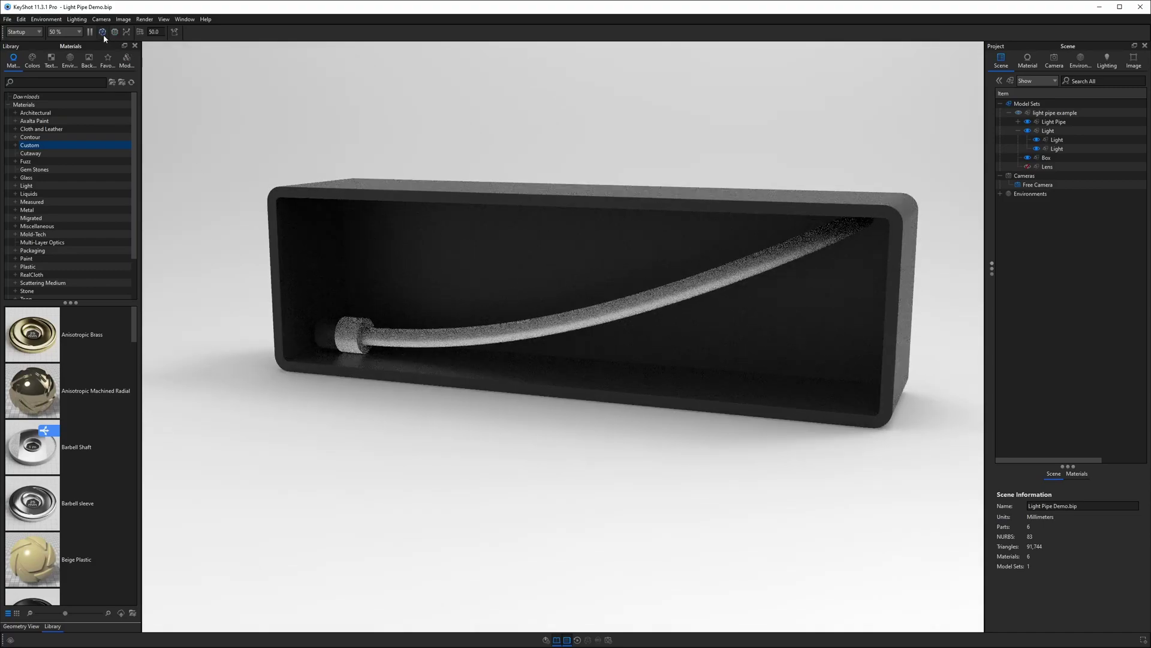
drag(453, 283, 470, 300)
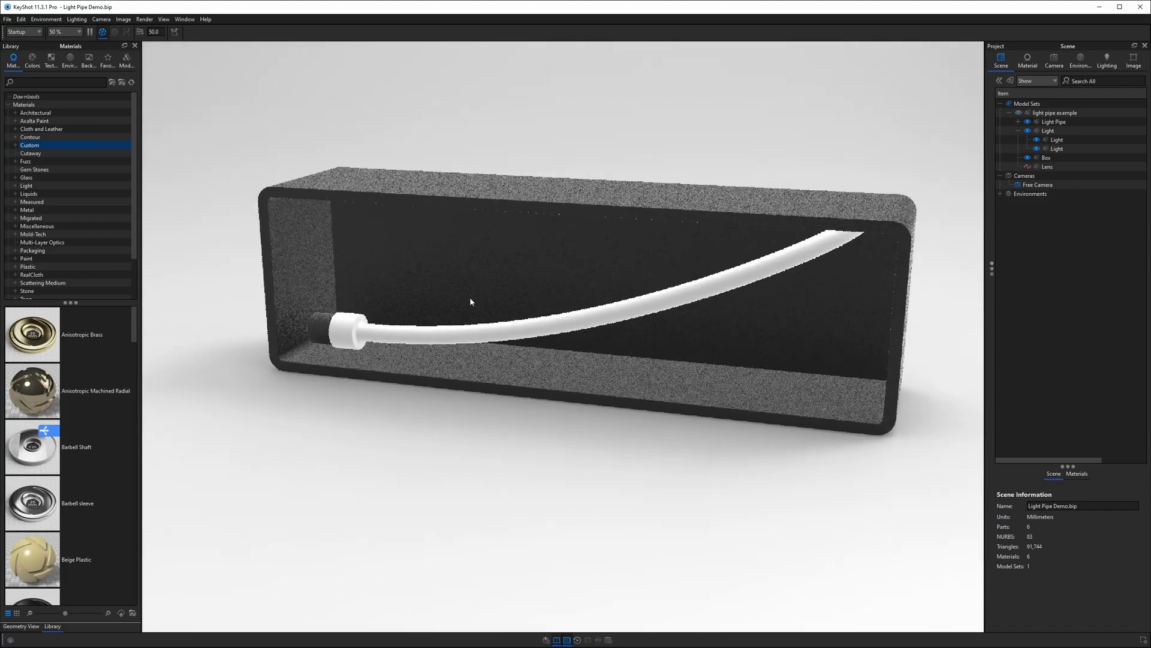
click(408, 342)
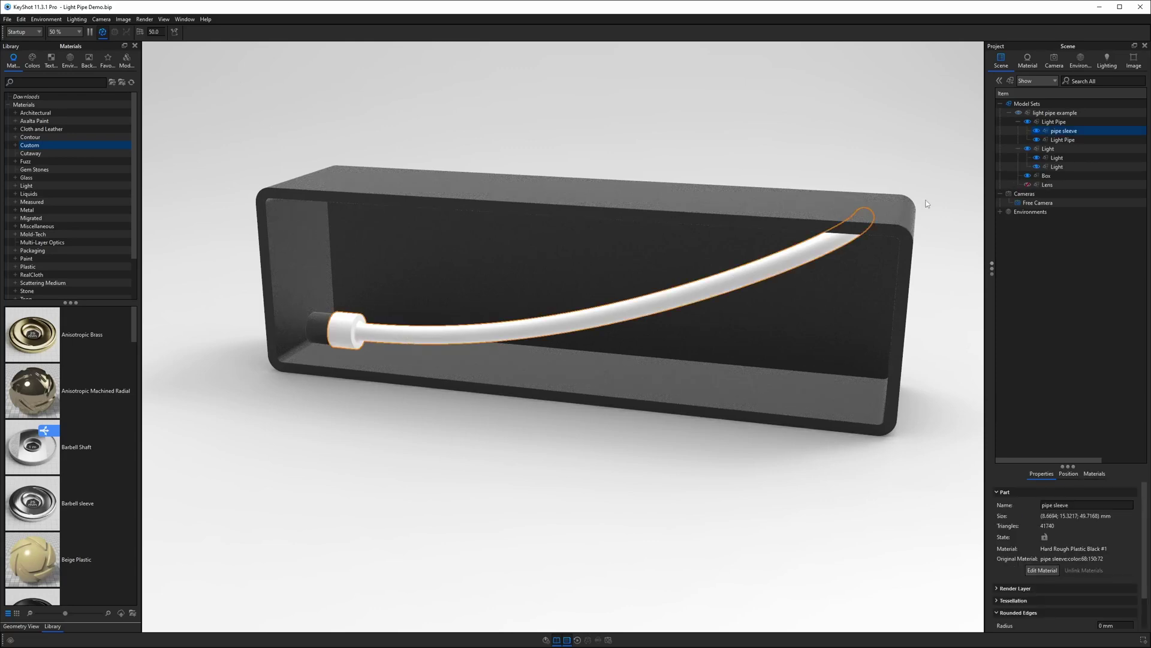
click(1037, 130)
click(418, 338)
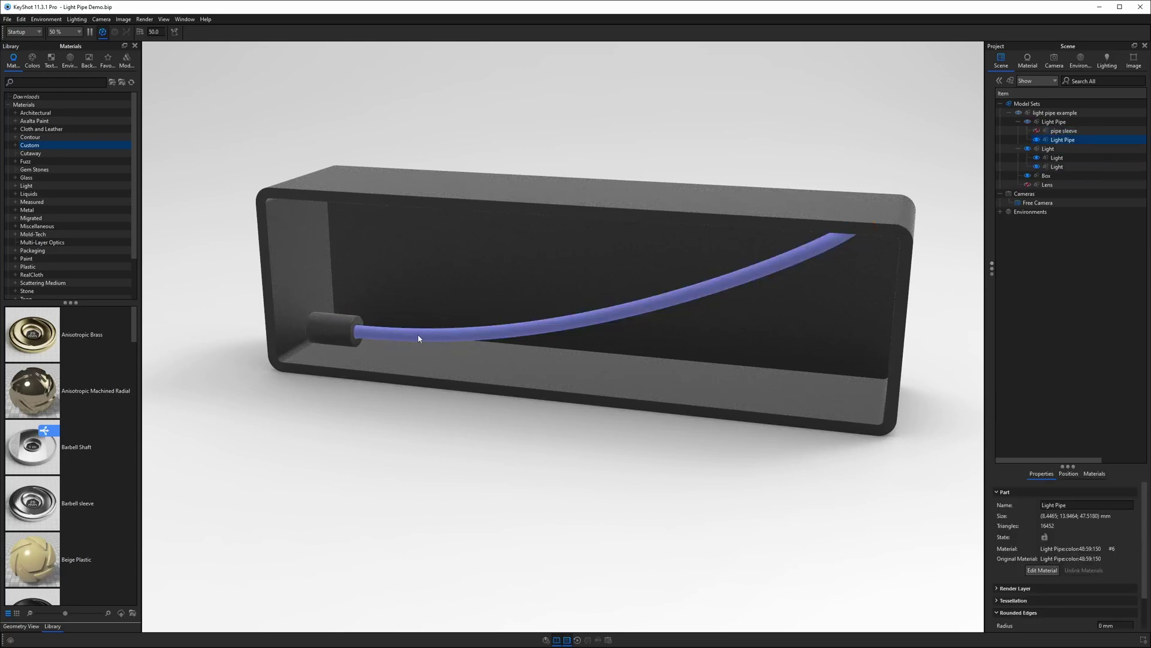
click(1037, 140)
click(339, 335)
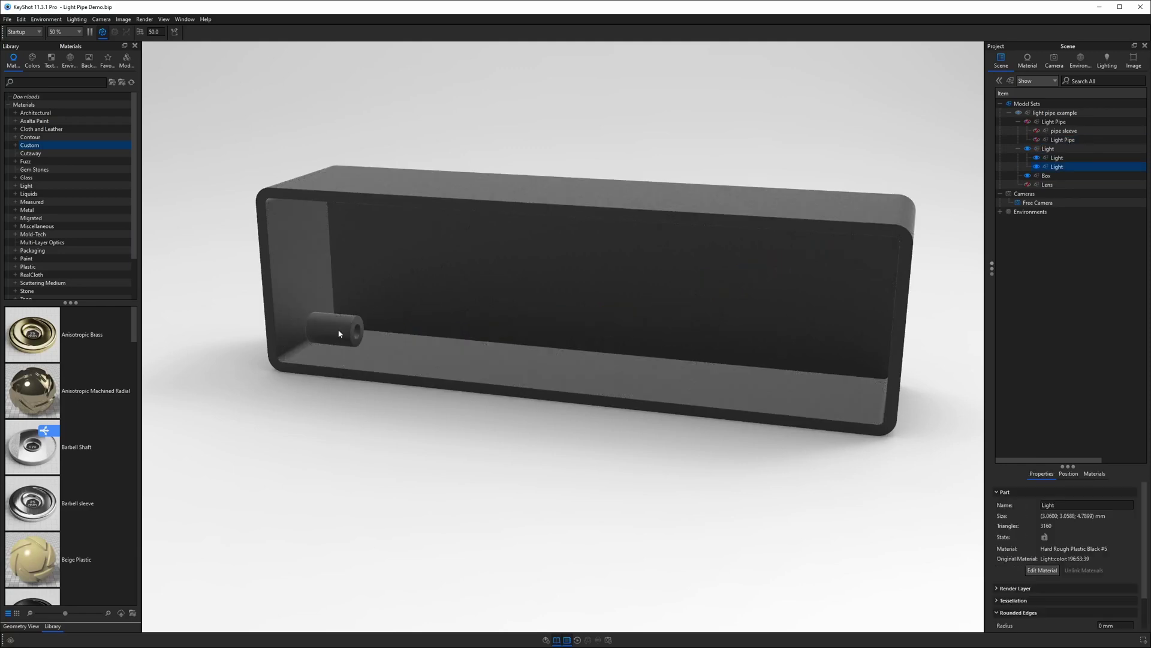
click(1037, 167)
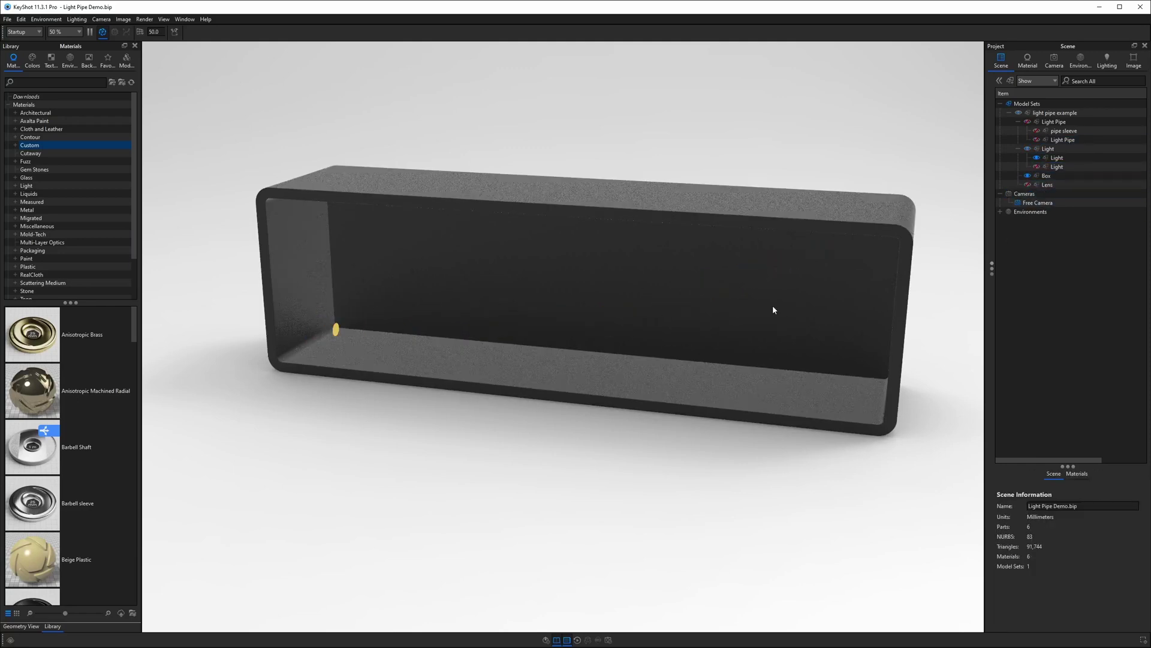
- Change the light disc's material type to Area Light and resume the live render
double_click(350, 327)
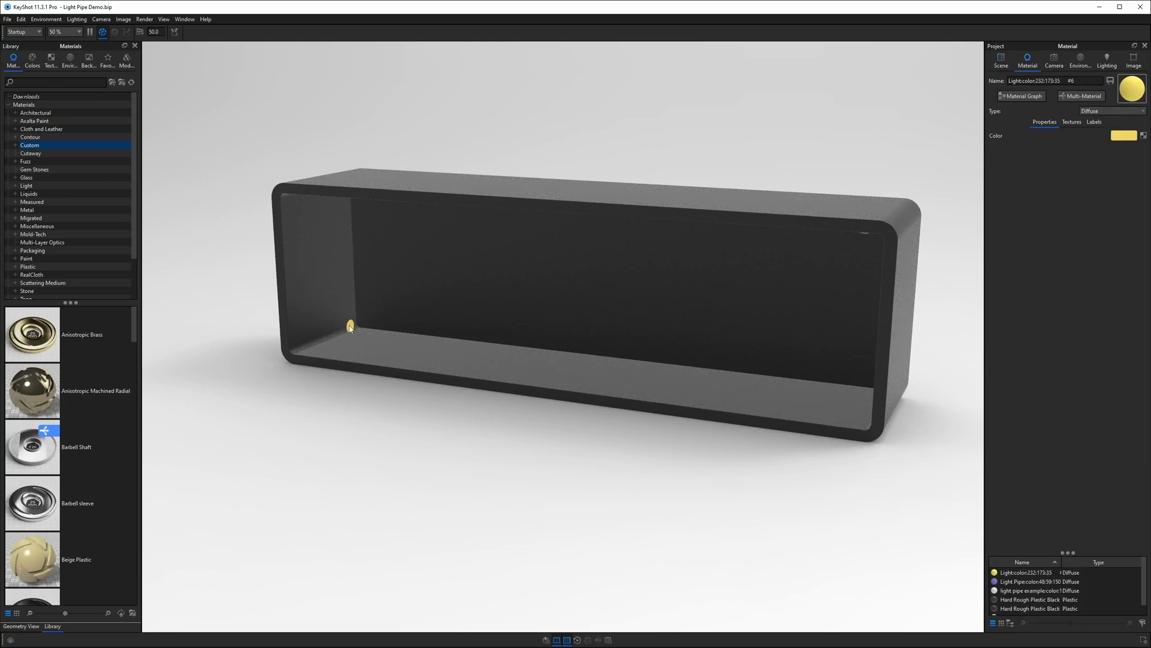
click(1097, 113)
click(1109, 336)
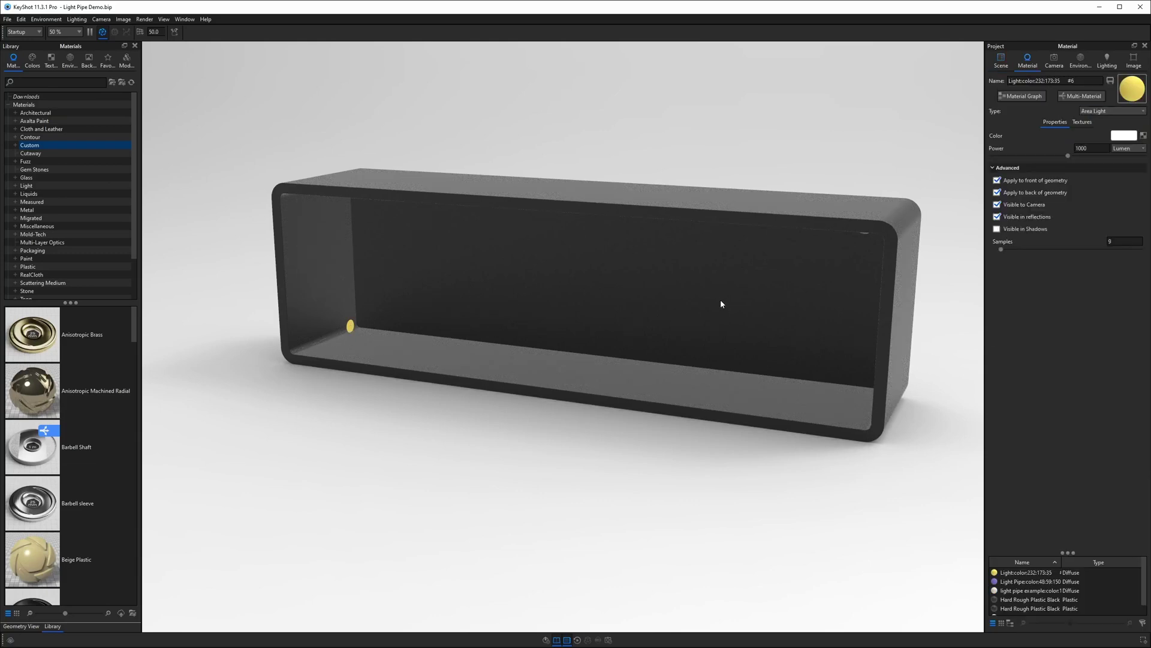
middle_drag(721, 304, 363, 316)
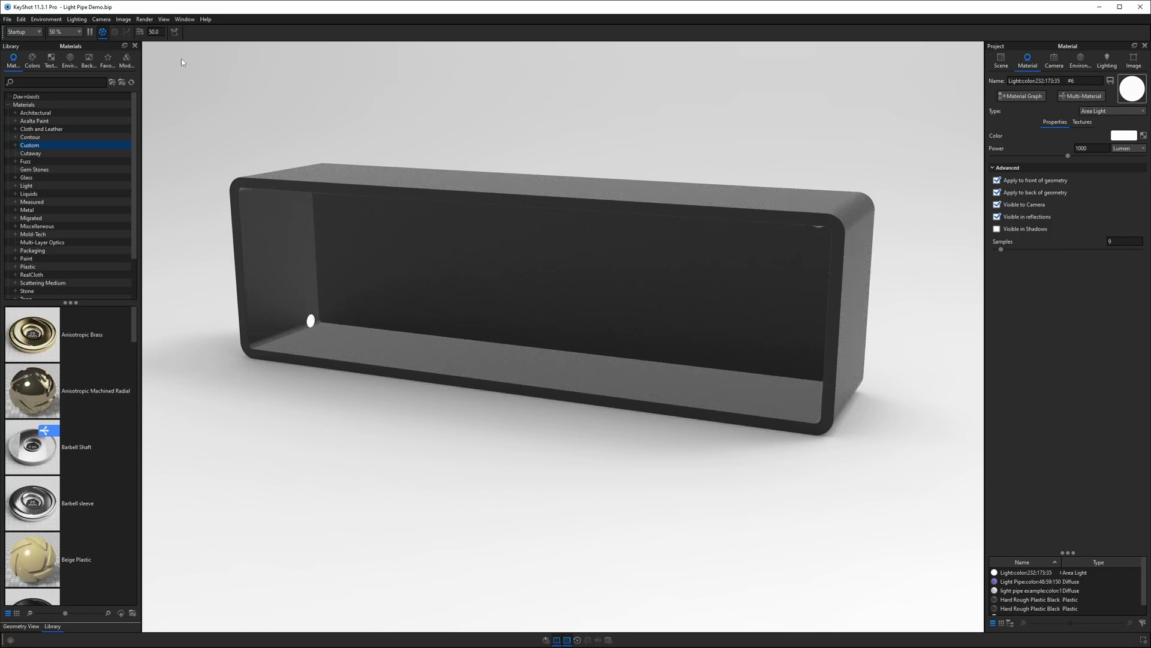
click(103, 32)
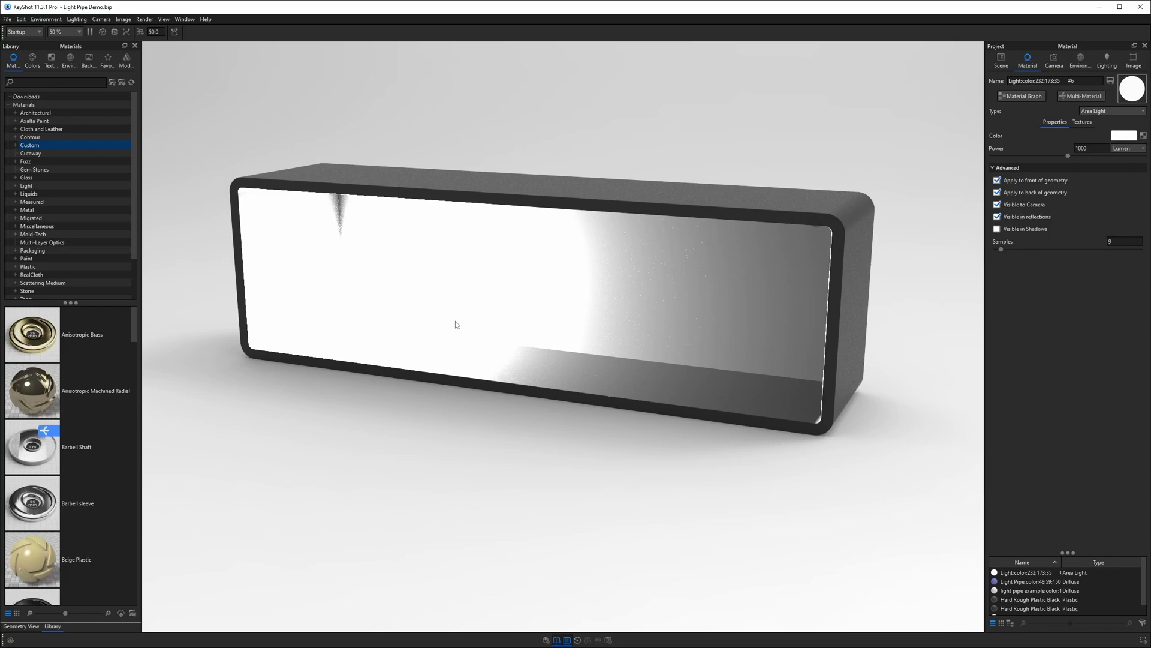
- Set the area light power to 100 lumen and turn off emission from the back of the geometry
double_click(1089, 148)
text(100)
key(Return)
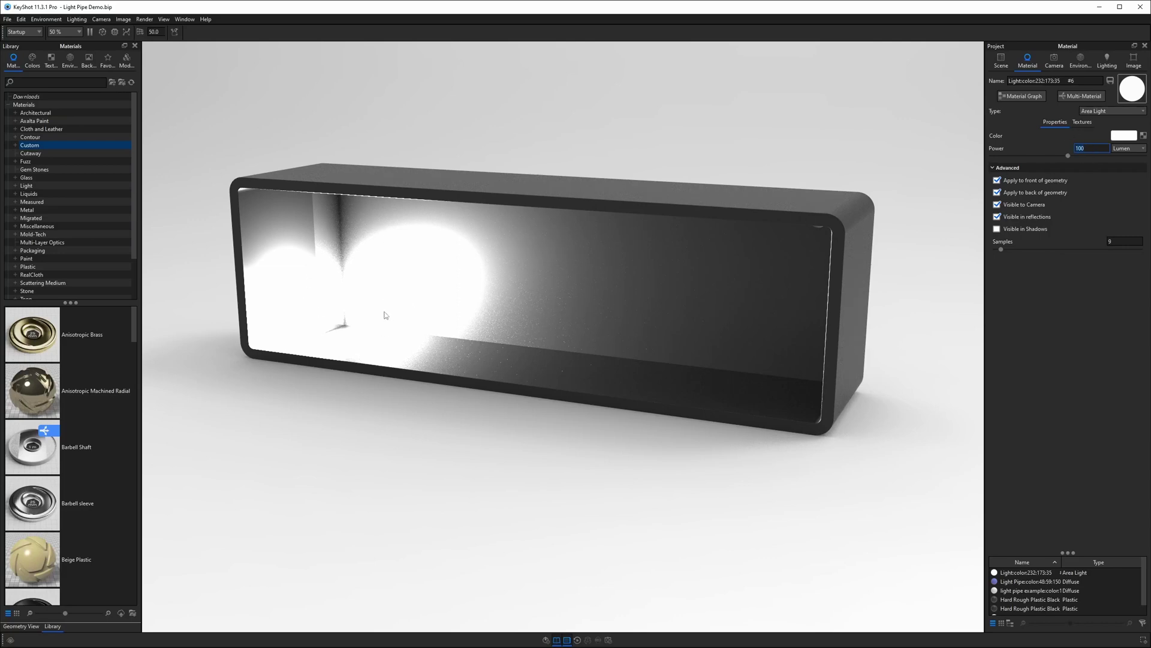
click(998, 193)
drag(660, 318, 250, 402)
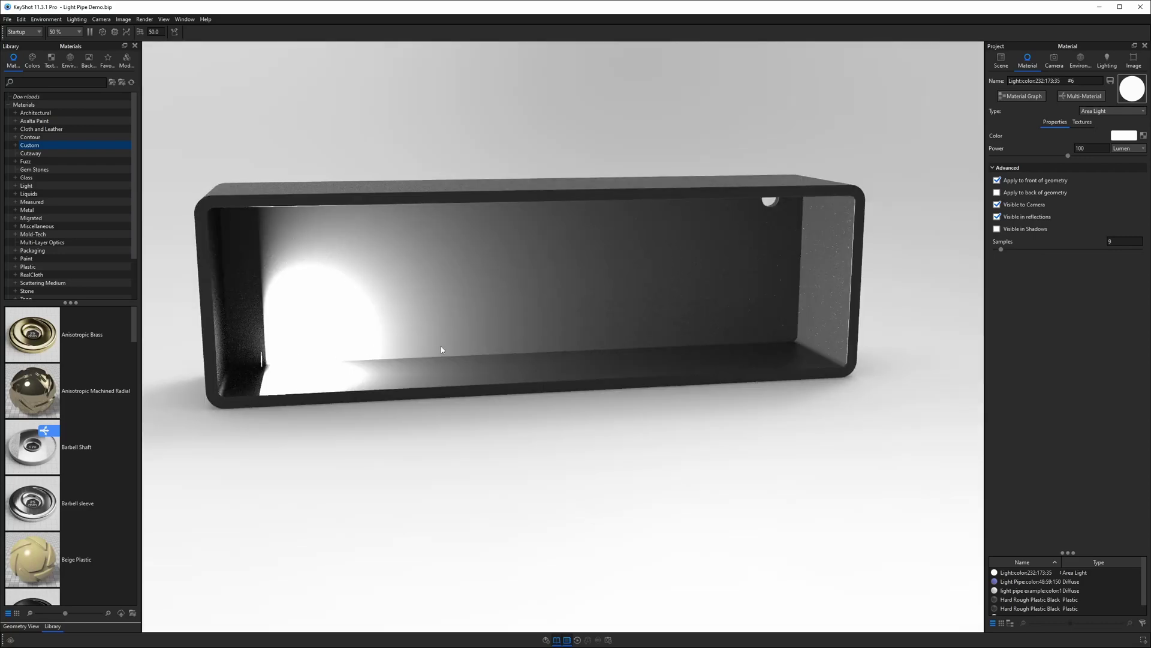
click(1001, 60)
- Make the Light housing and the Light Pipe parts visible again
click(1036, 168)
click(1035, 167)
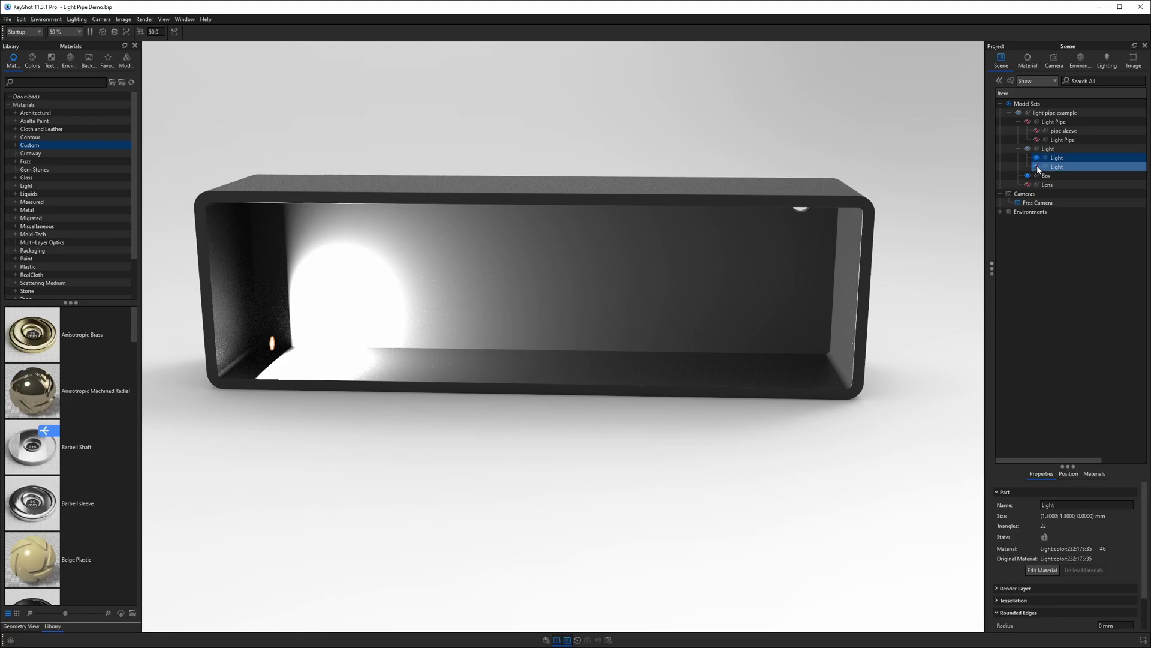
mouse_move(432, 362)
mouse_down()
mouse_move(295, 378)
mouse_move(580, 368)
mouse_move(426, 381)
mouse_up()
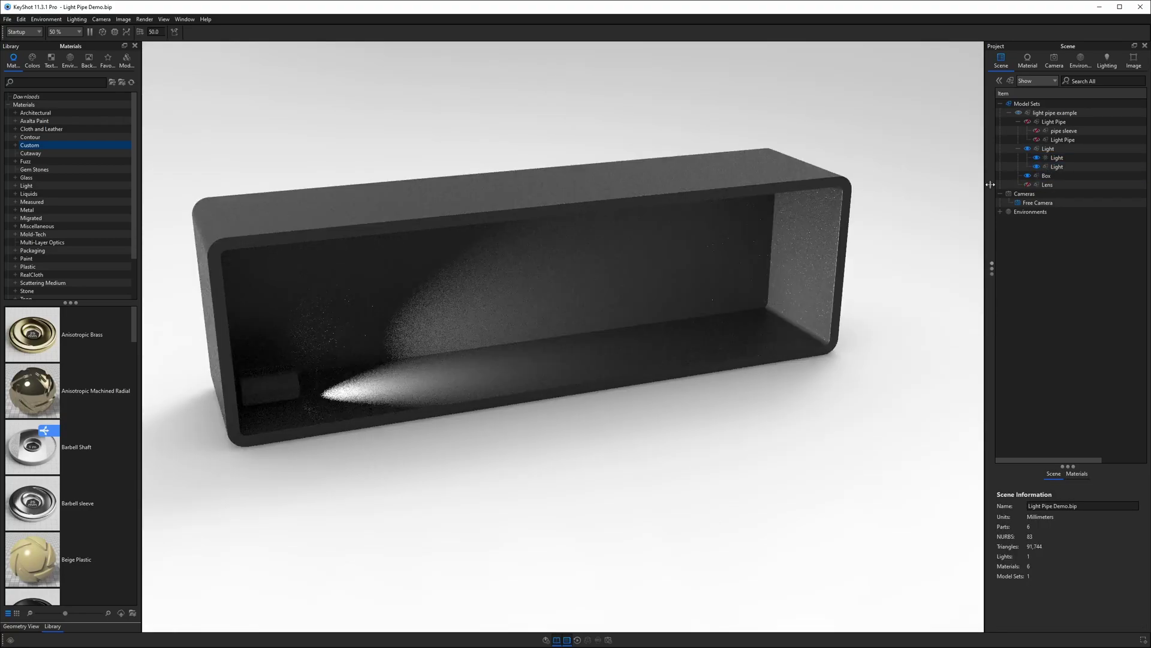
click(1037, 140)
click(1037, 141)
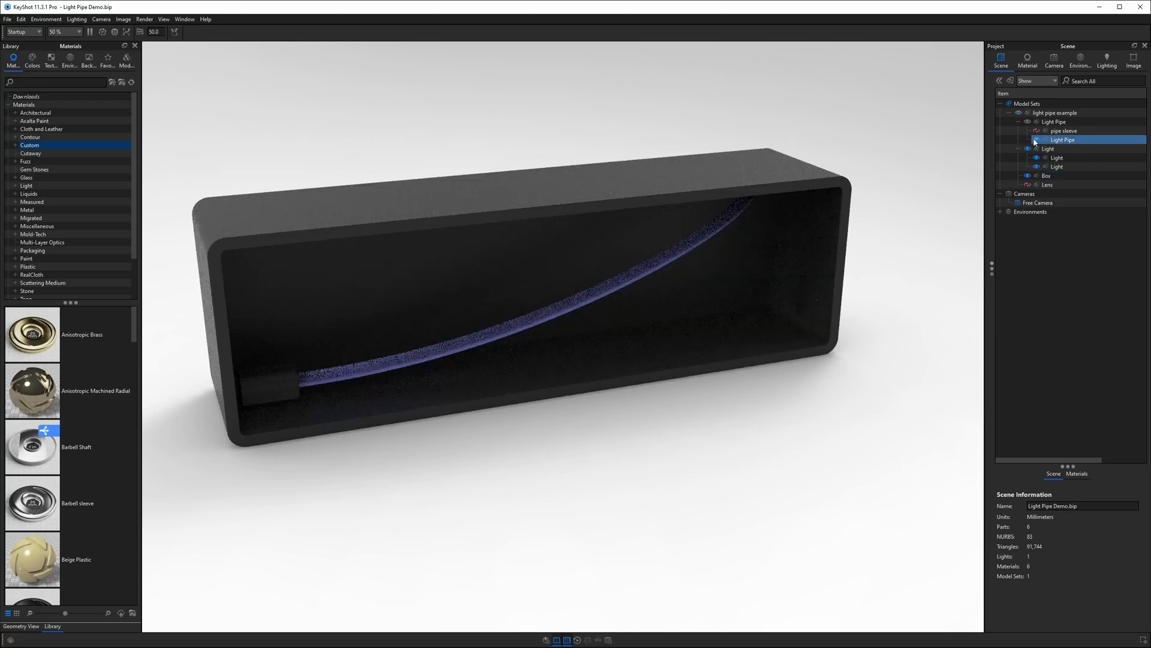
- Change the light pipe's material type from Diffuse to Dielectric
drag(456, 281, 562, 311)
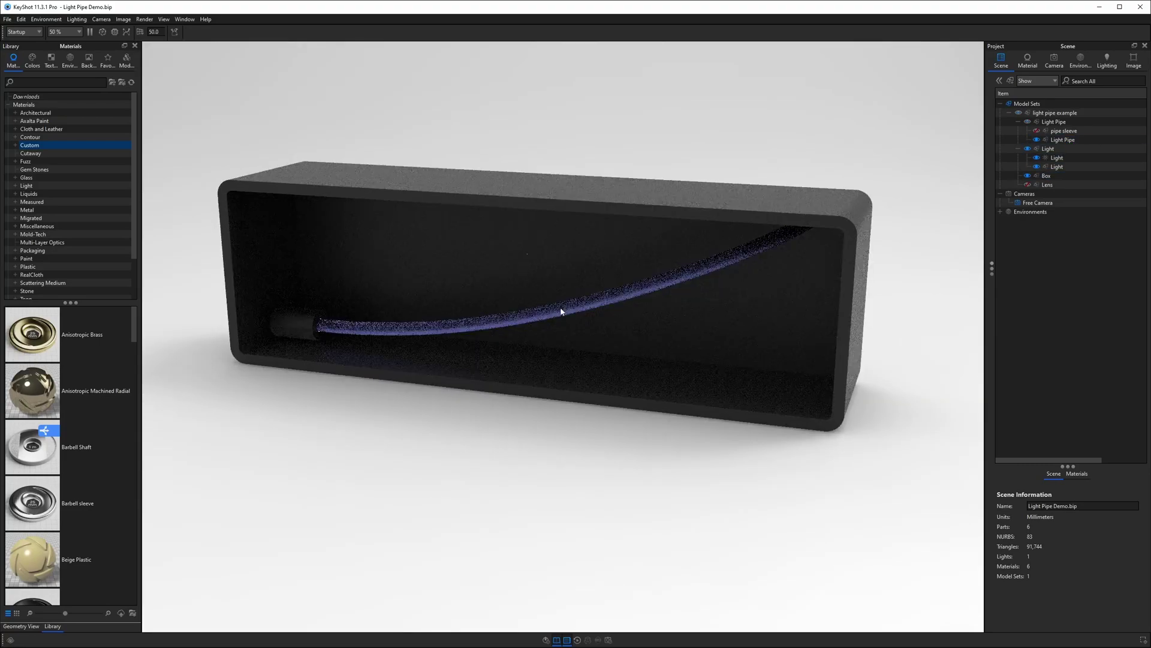
double_click(562, 311)
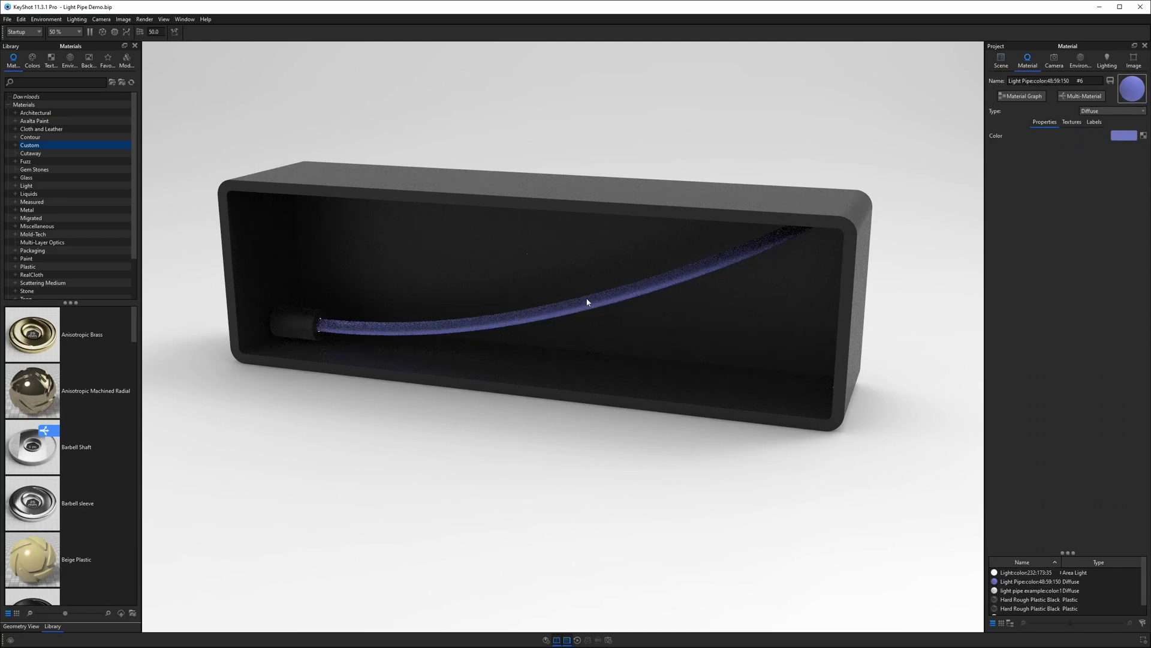
click(1090, 111)
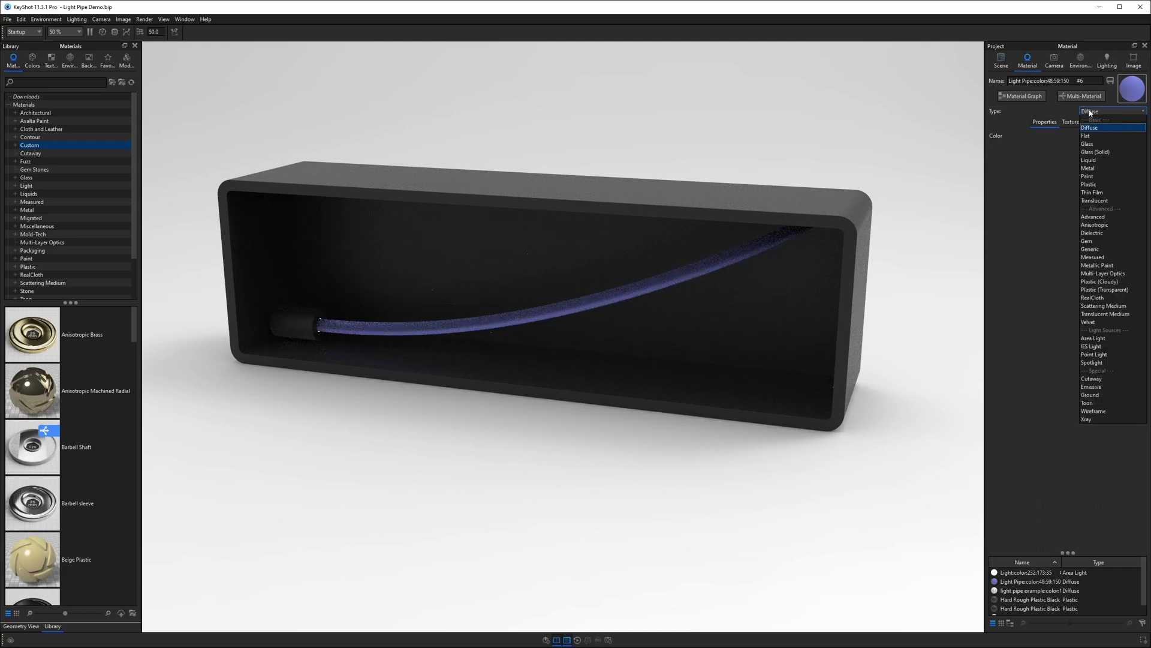
click(1092, 232)
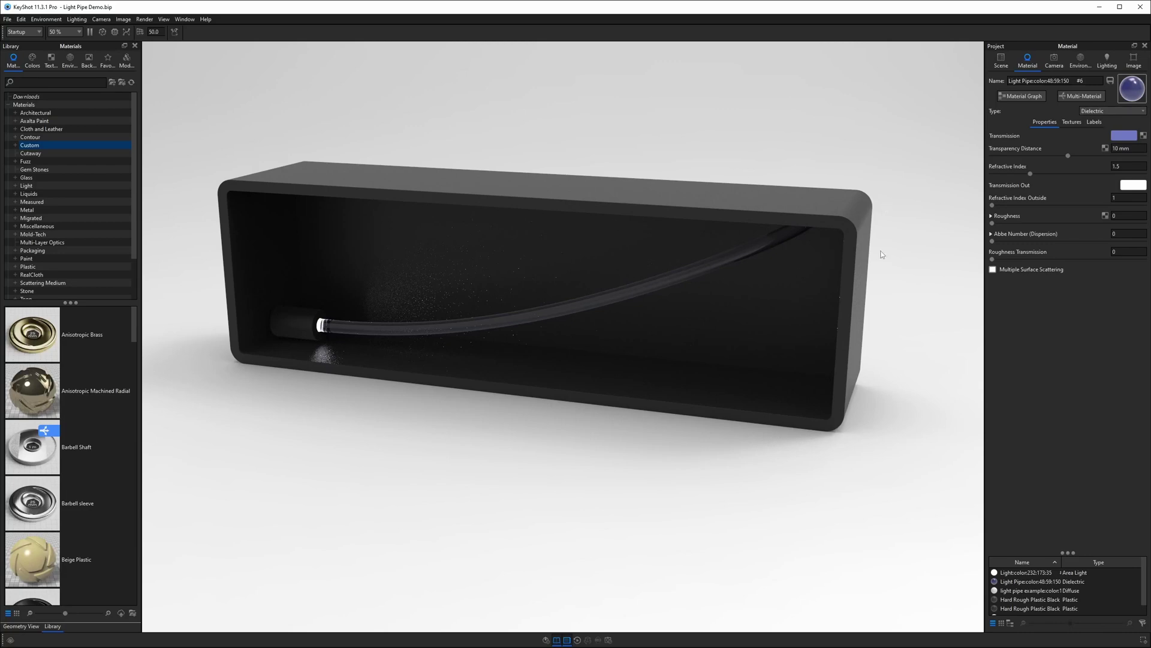
- Hide the box and darken the environment brightness
click(869, 206)
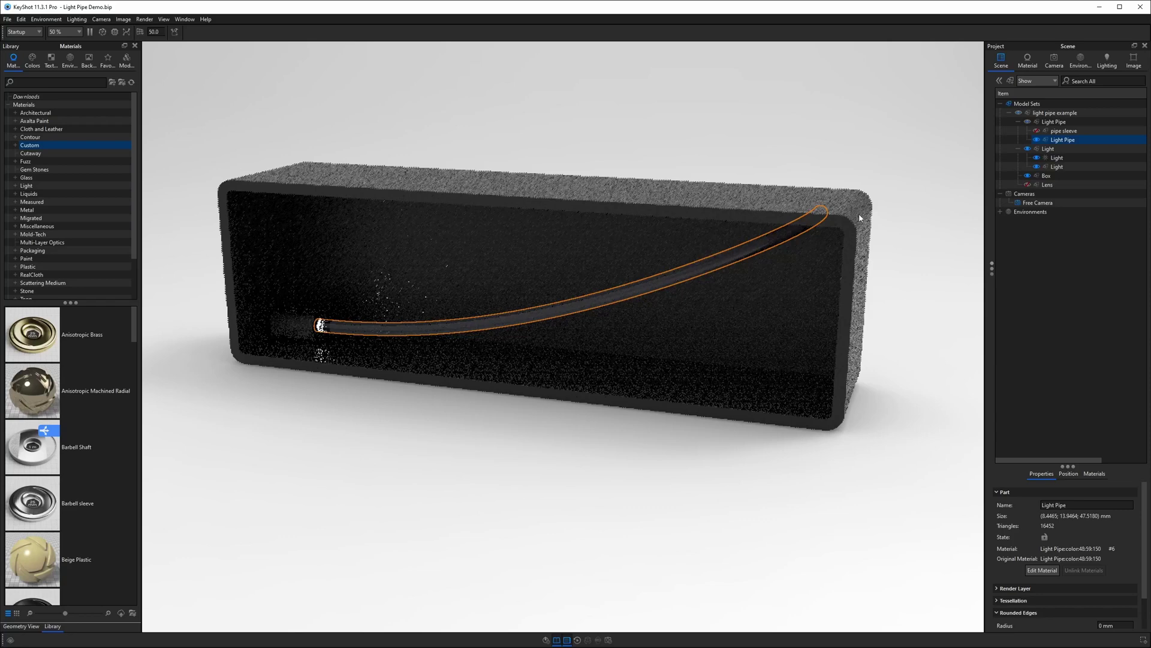
click(1031, 176)
click(1028, 175)
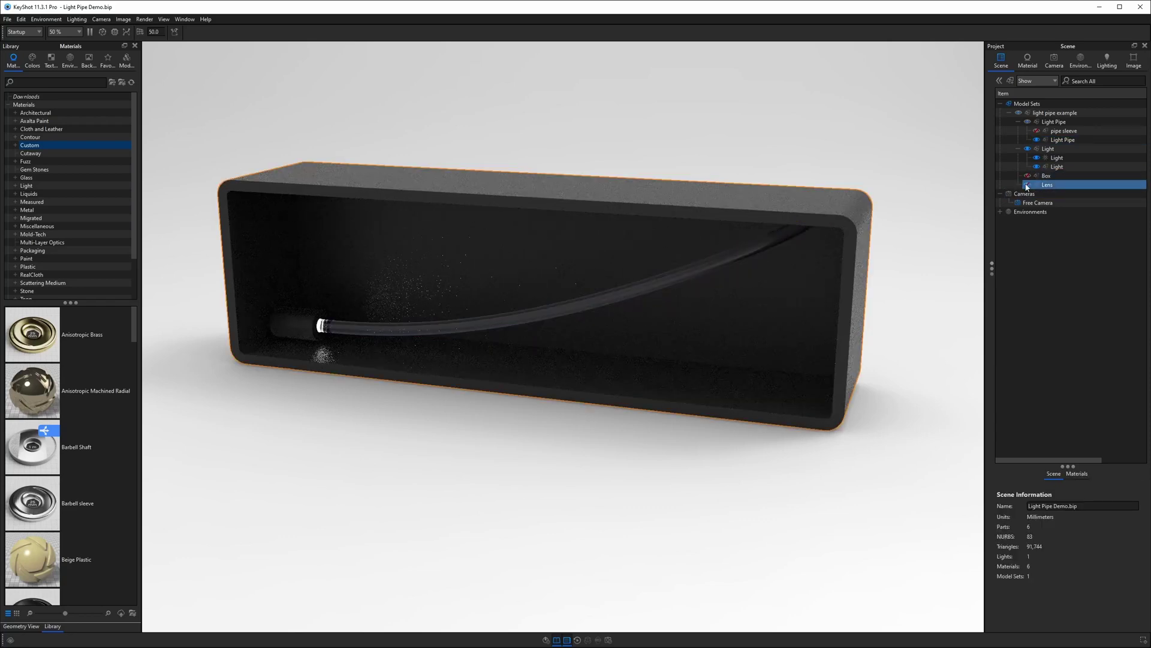
click(1081, 60)
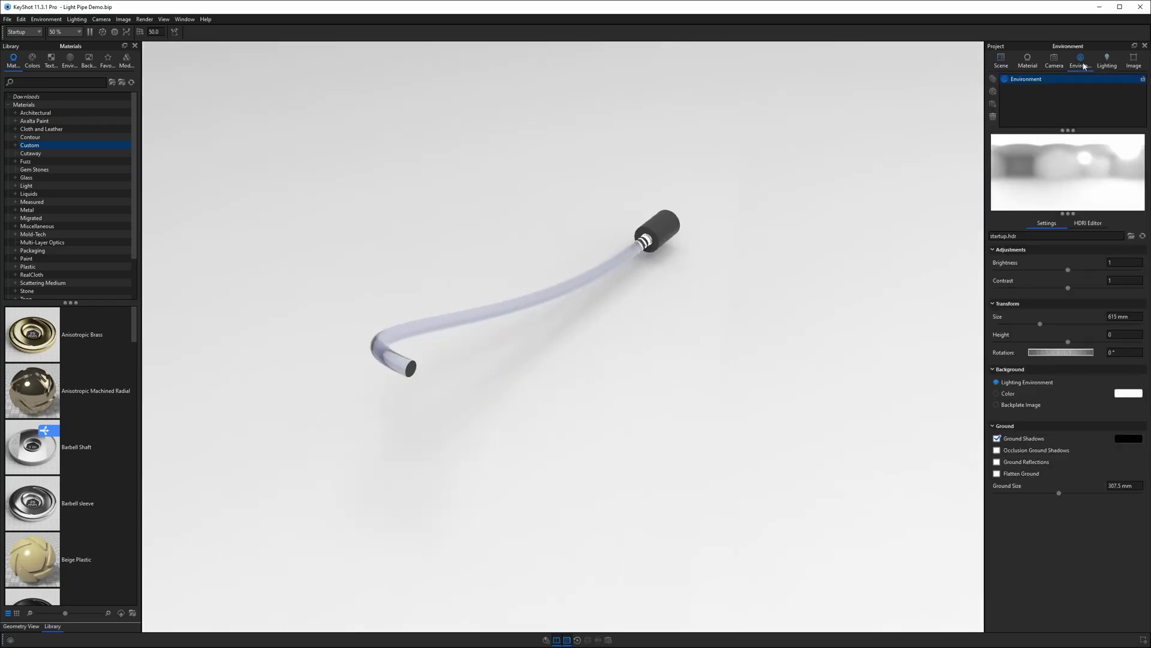
click(1110, 262)
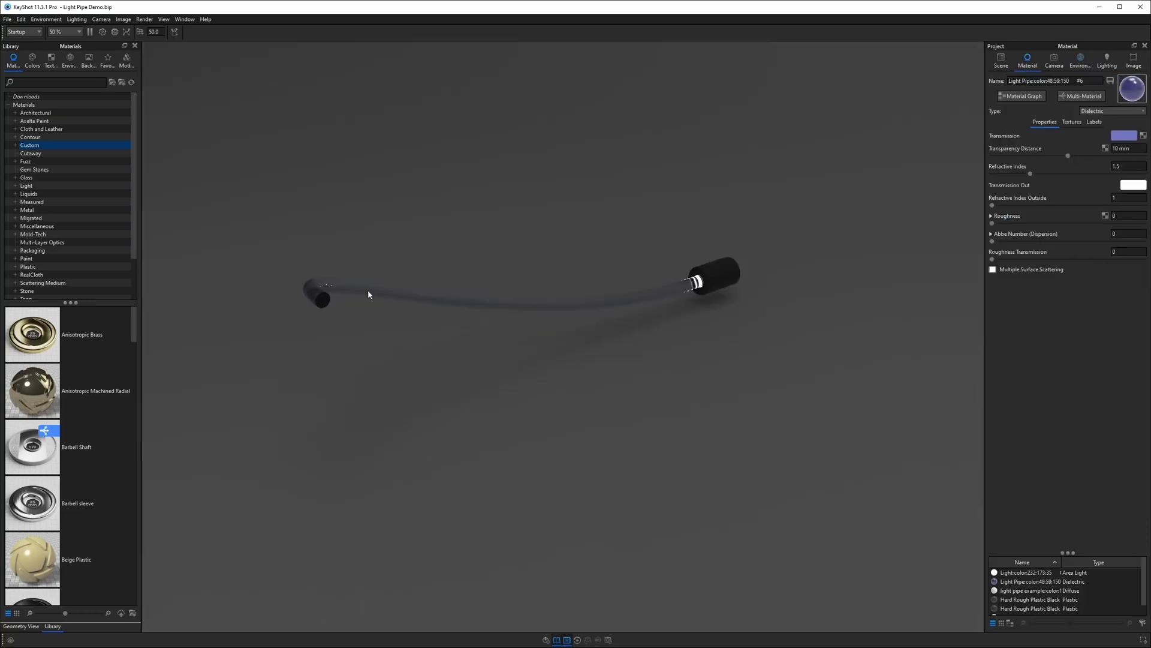
- Set the pipe's transmission colour to pure white (FFFFFF) and frame the whole pipe
click(1124, 135)
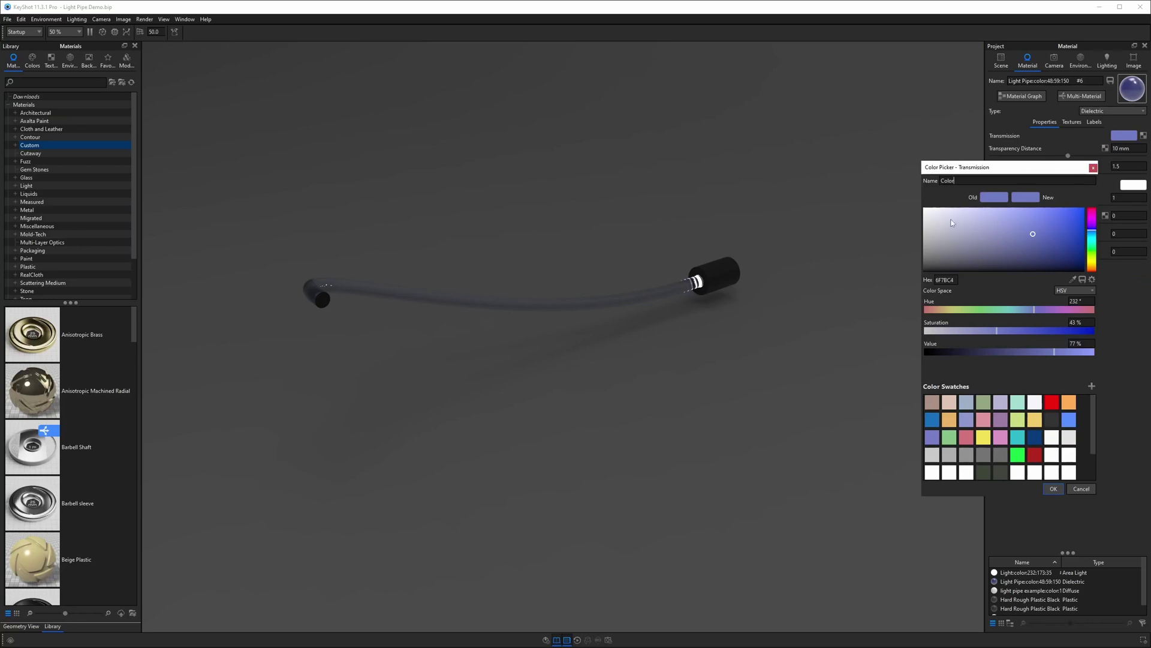
drag(952, 222, 924, 208)
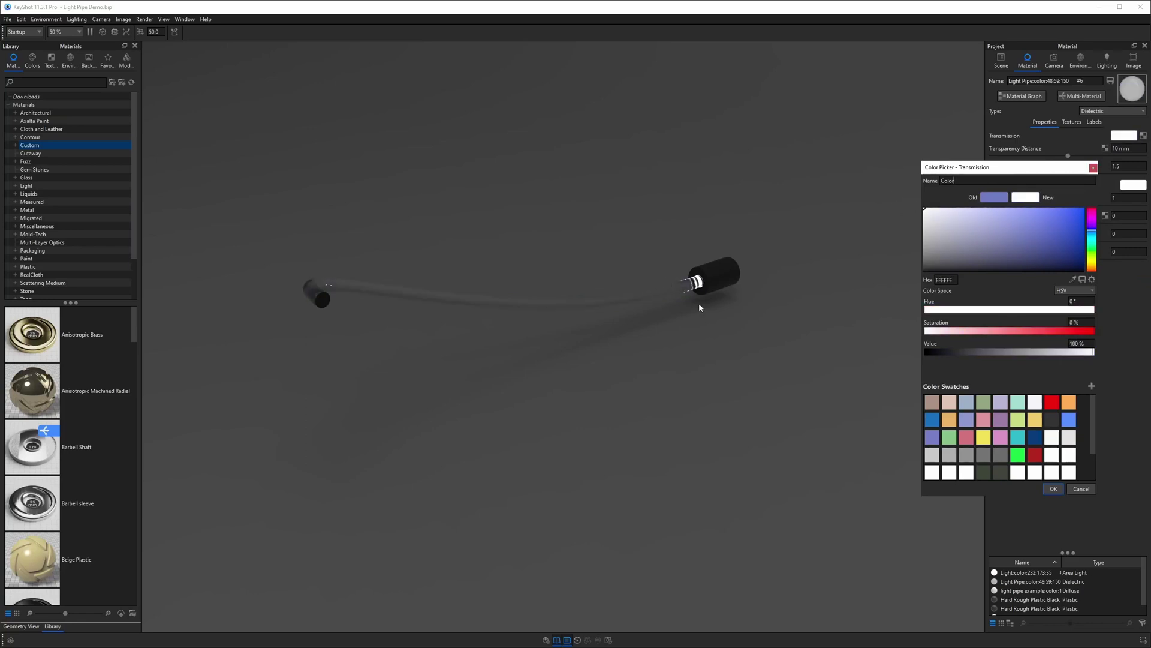
click(1053, 488)
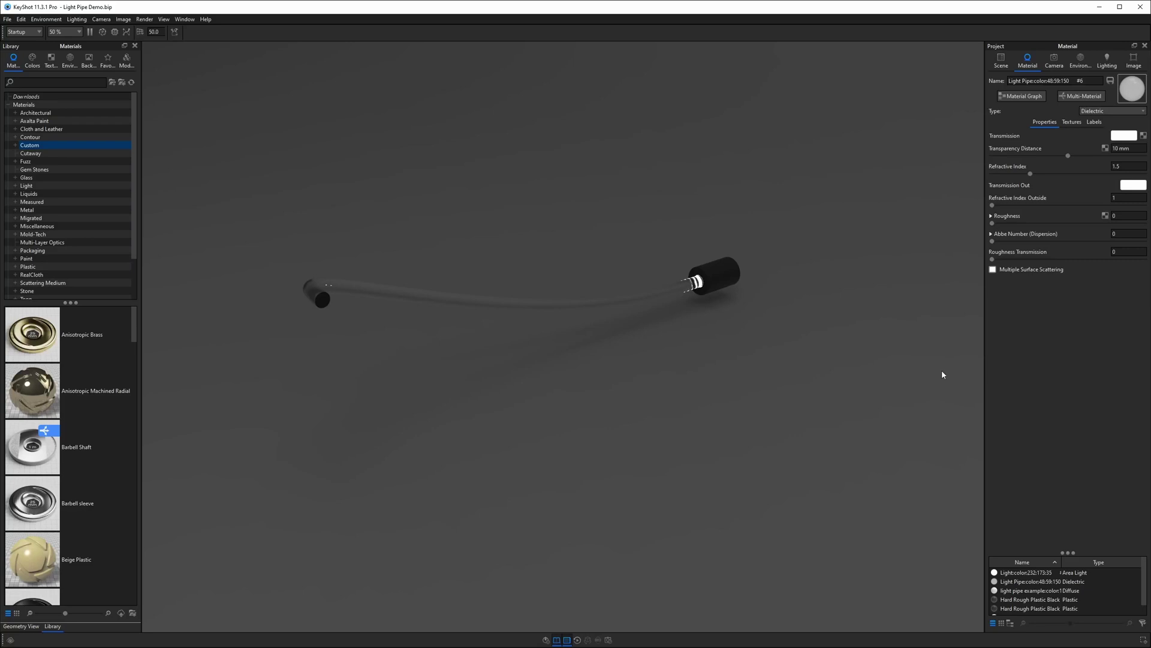
drag(337, 294, 284, 249)
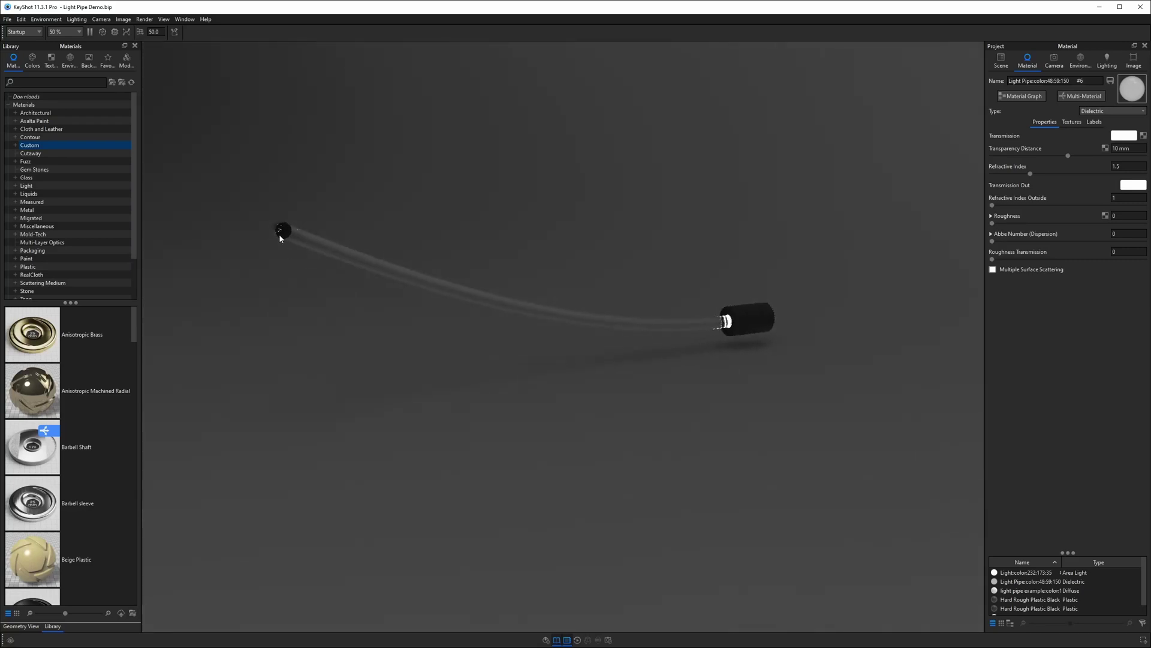
scroll(362, 245, up, 3)
drag(362, 245, 414, 221)
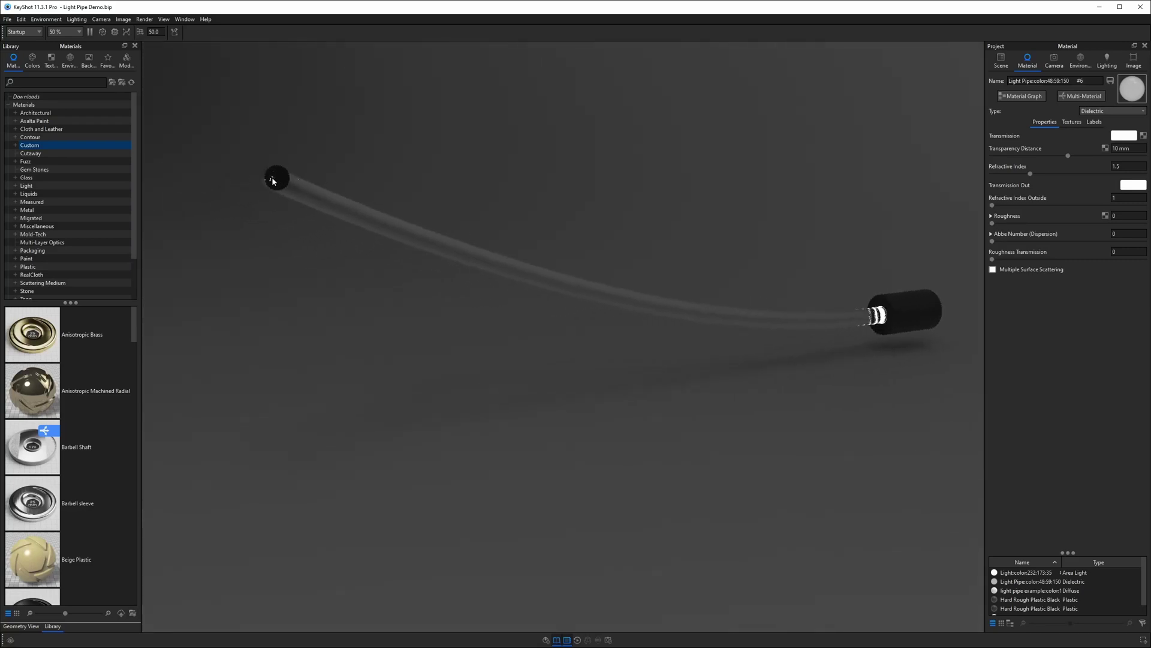
- Raise the scene's ray bounces from 6 to 12, then to 24
click(1108, 63)
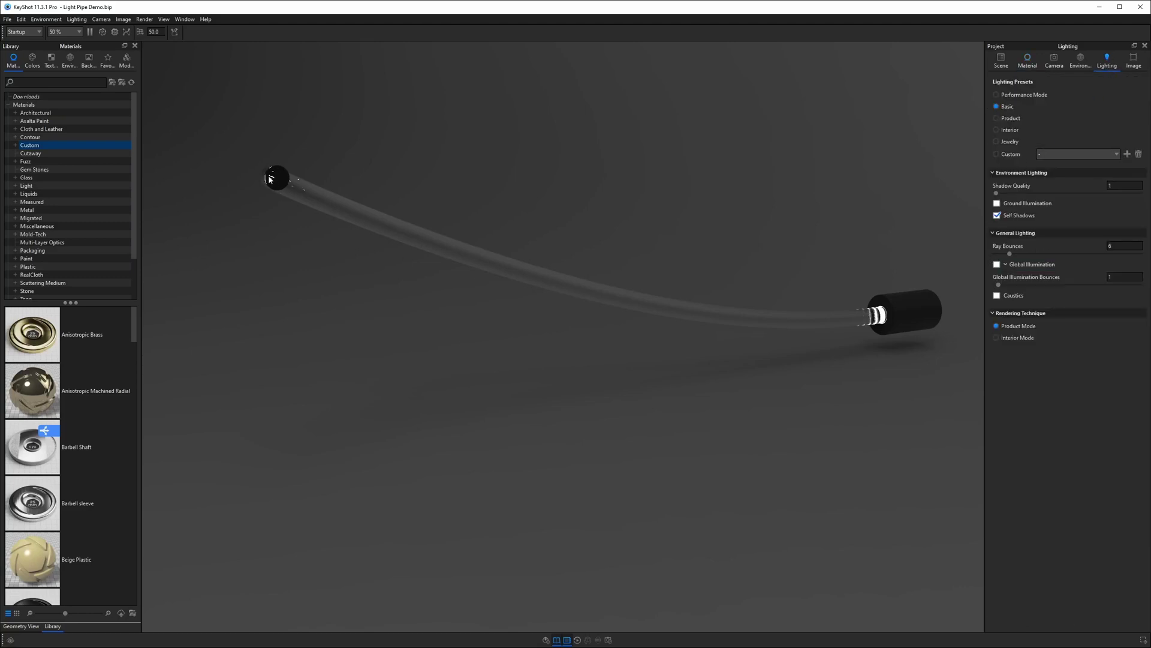
click(1008, 253)
text(12)
key(Return)
text(24)
key(Return)
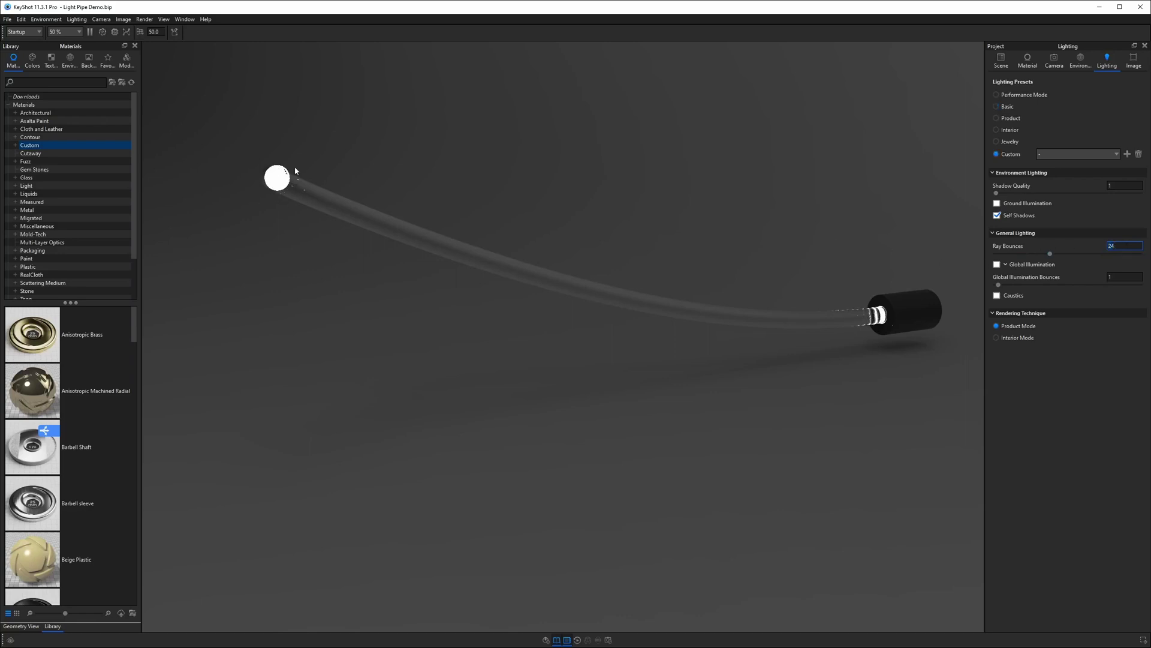
drag(330, 291, 427, 301)
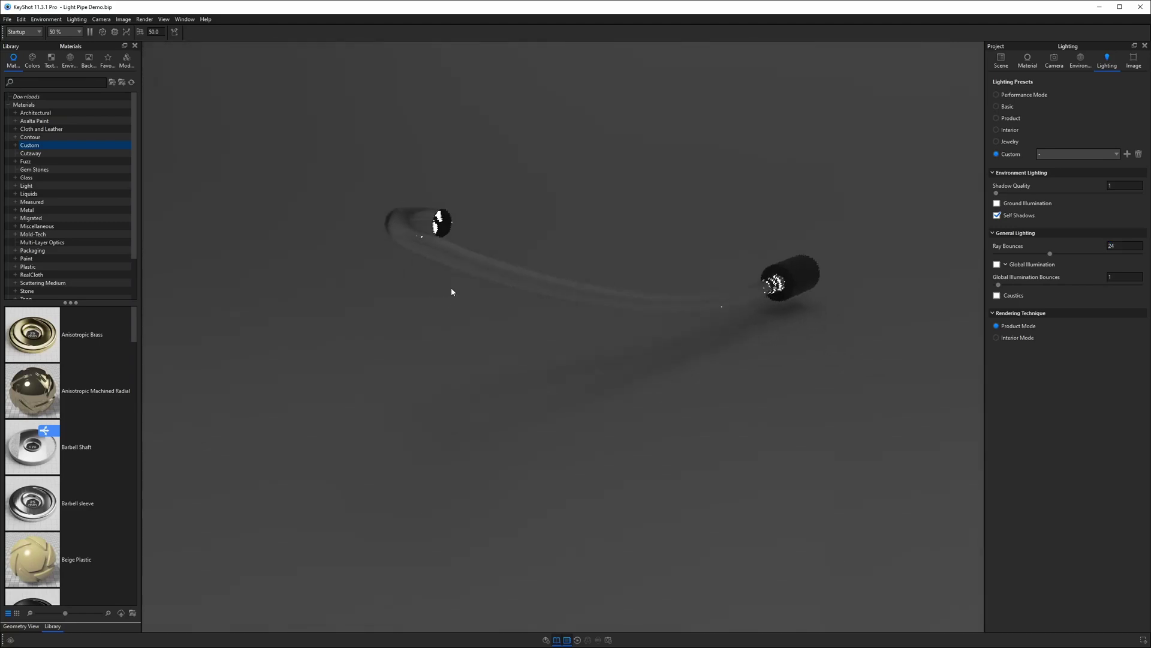
- Increase ray bounces to 48 so the pipe's far end glows, then reopen the pipe material
key(Tab)
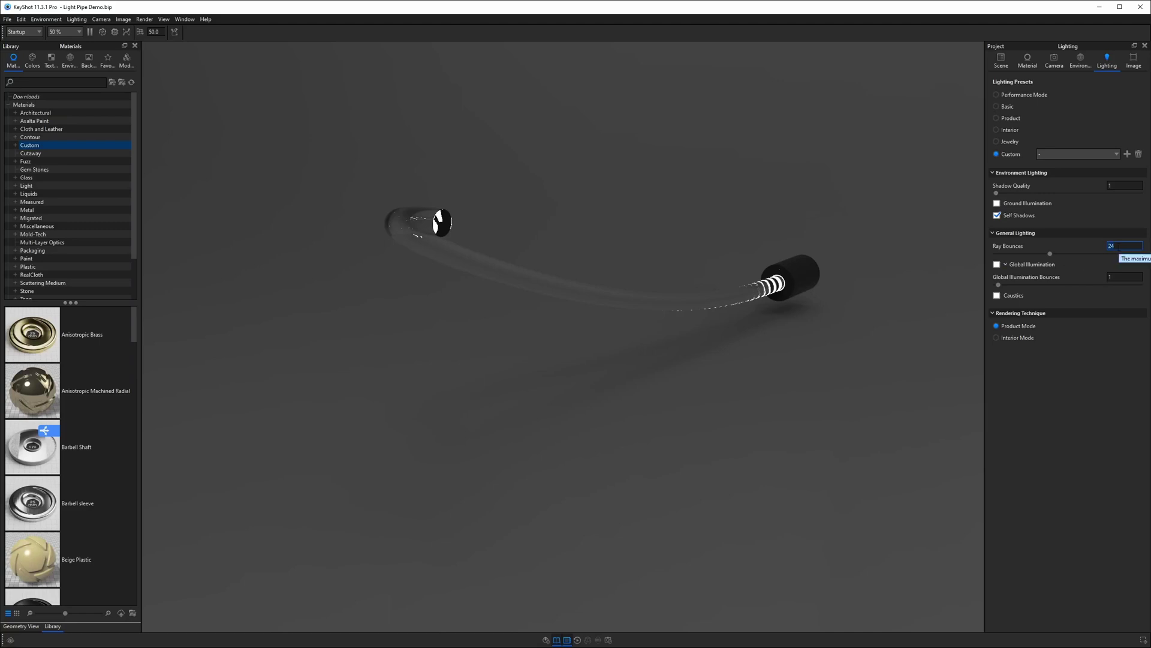
text(48)
key(Return)
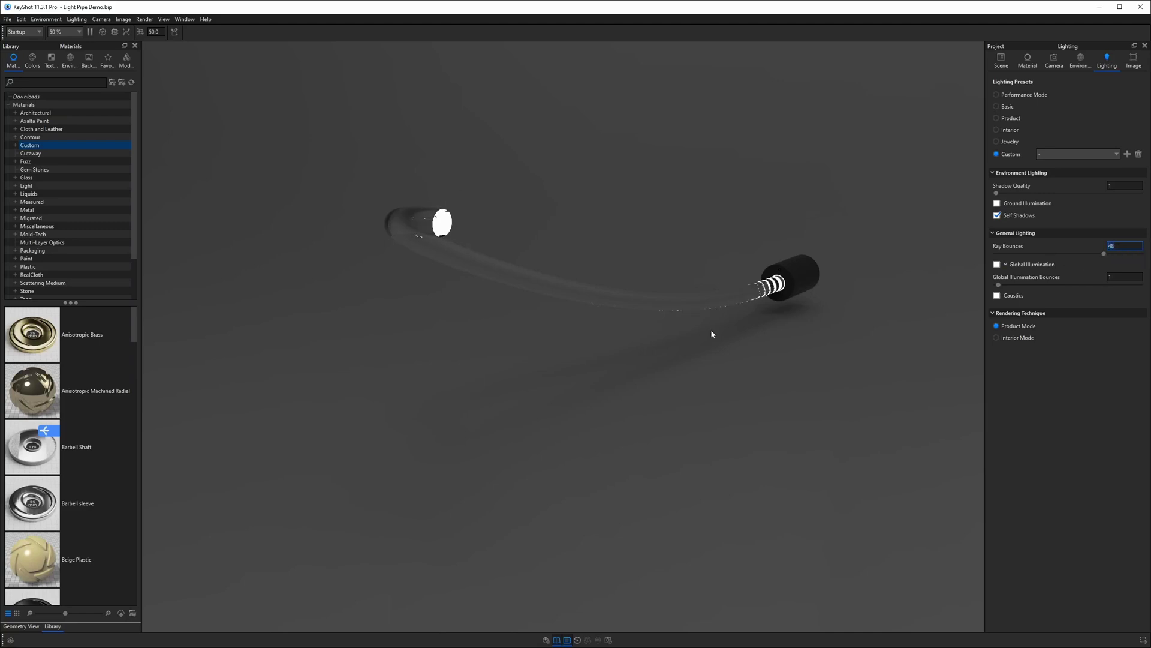
drag(766, 352, 686, 290)
double_click(688, 289)
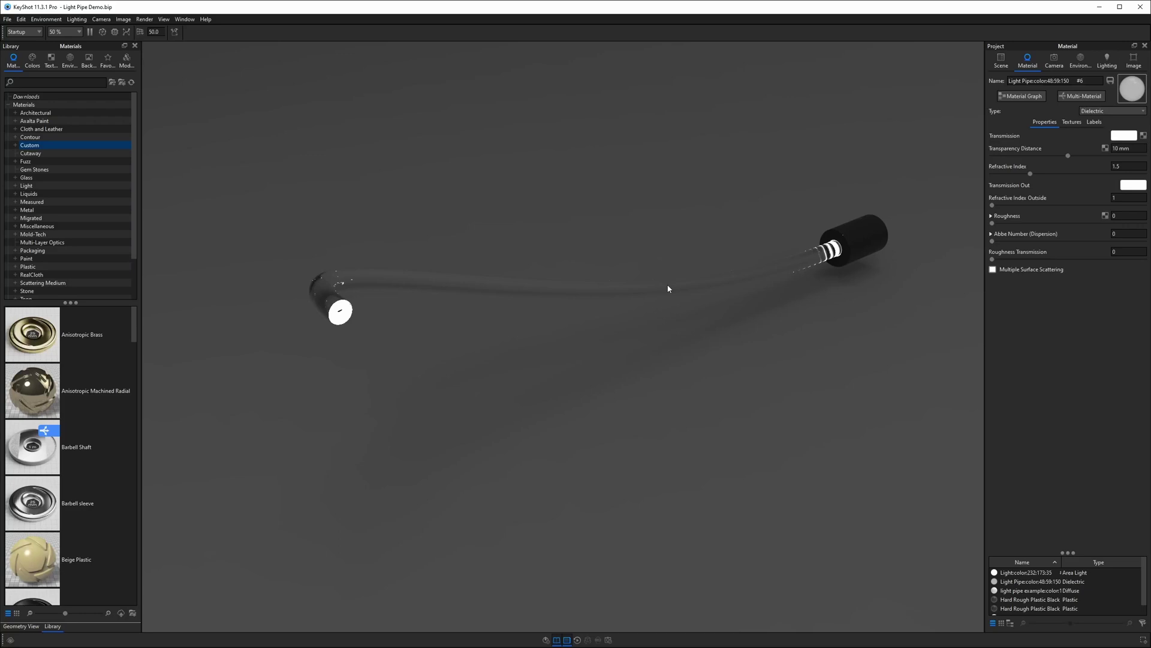
- Make the pipe a multi-material and set the duplicated Dielectric sub-material to Plastic (Cloudy)
click(1069, 97)
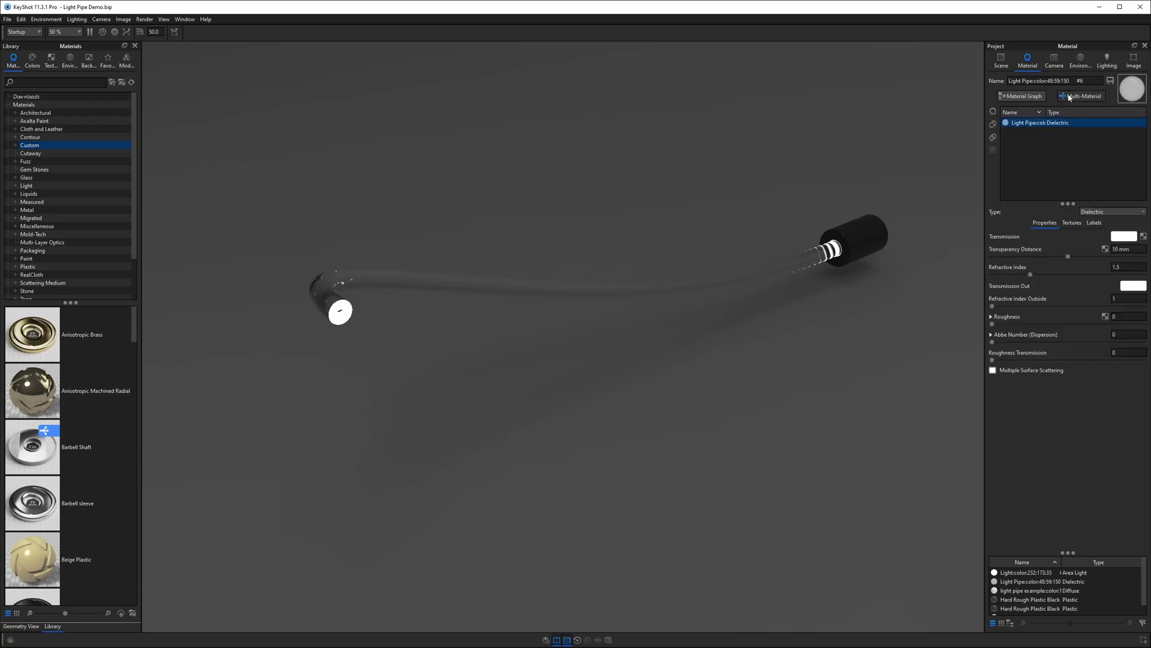
click(994, 123)
double_click(1025, 132)
key(Return)
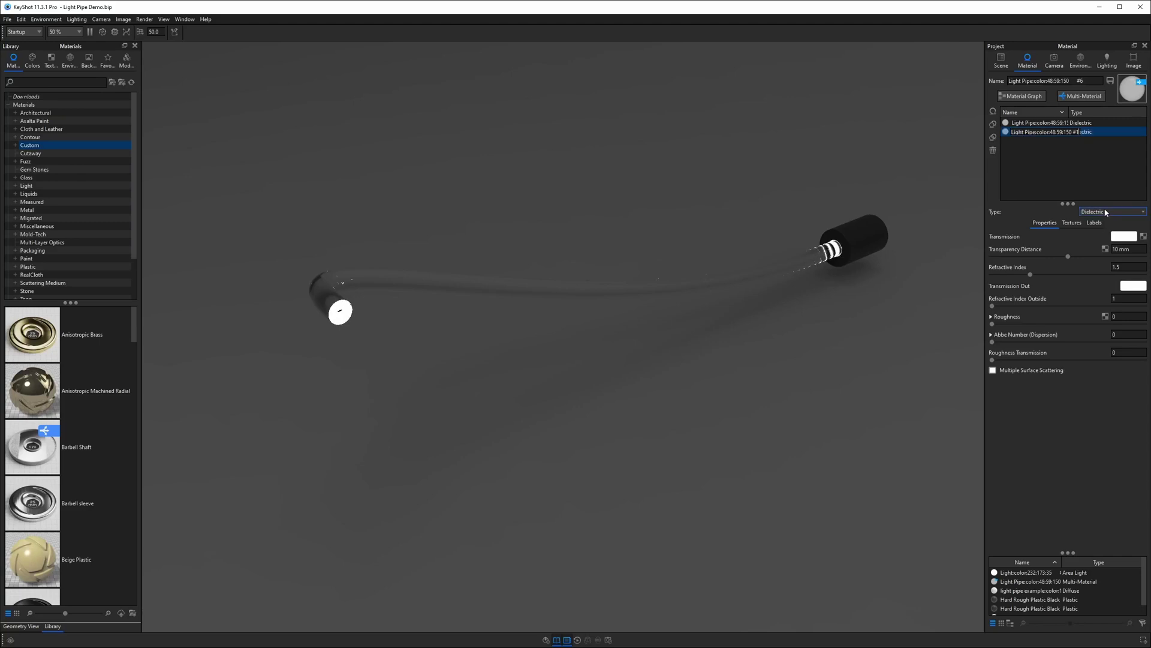
click(1106, 212)
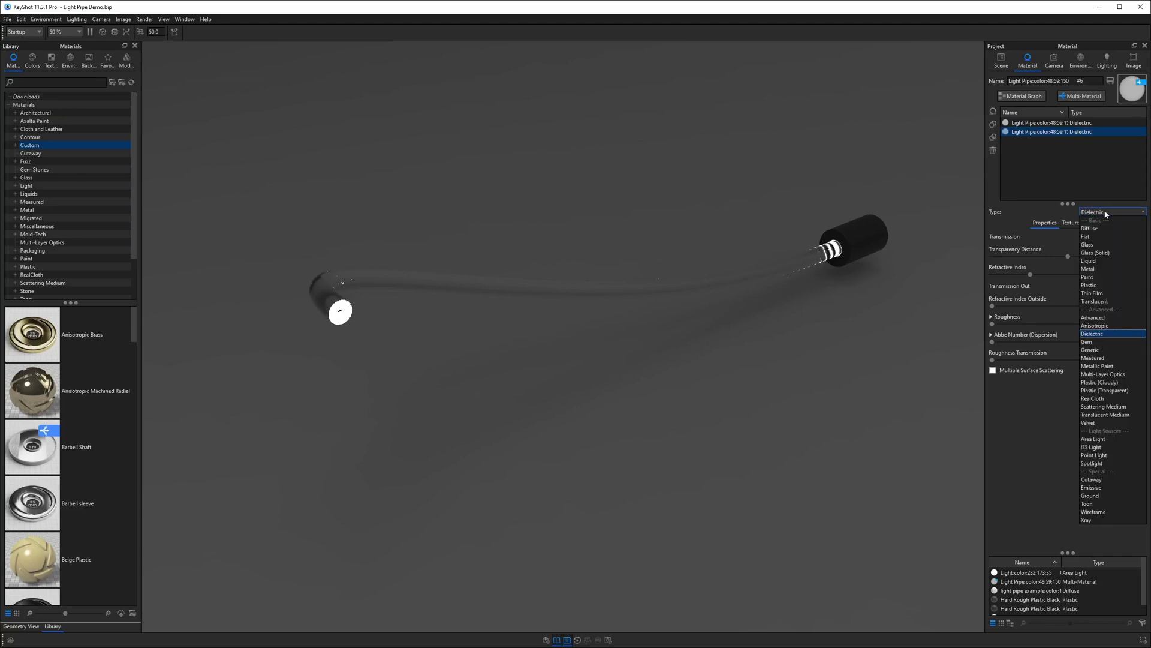
click(1101, 382)
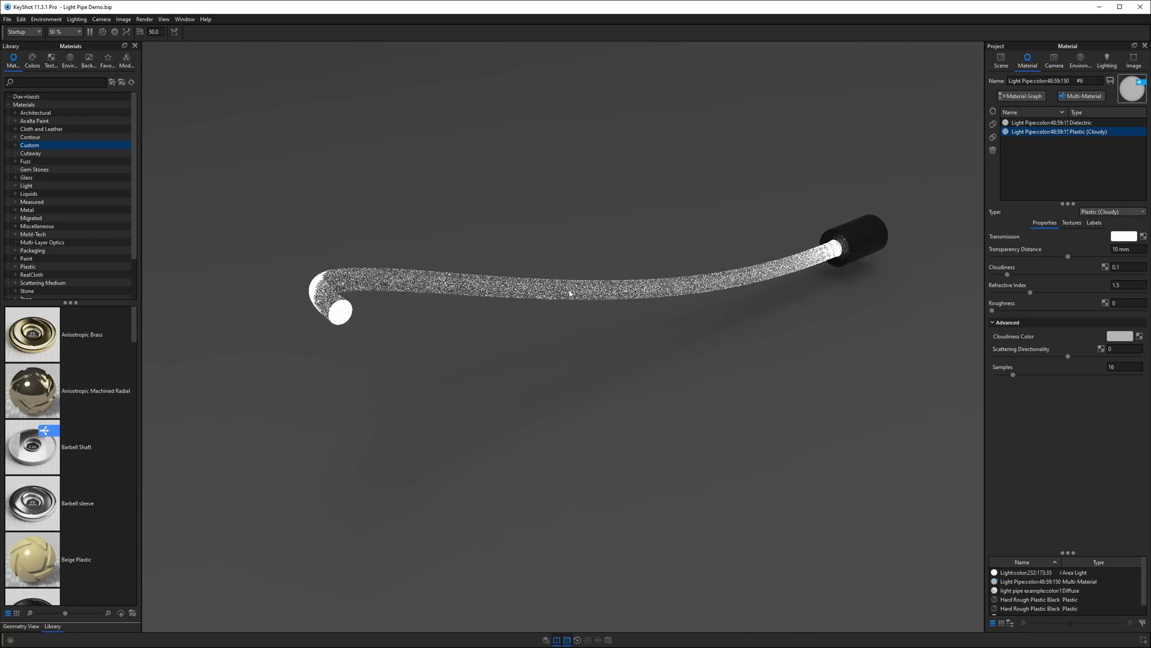
- Raise the pipe's cloudiness from 0.1 to 0.6
click(1128, 267)
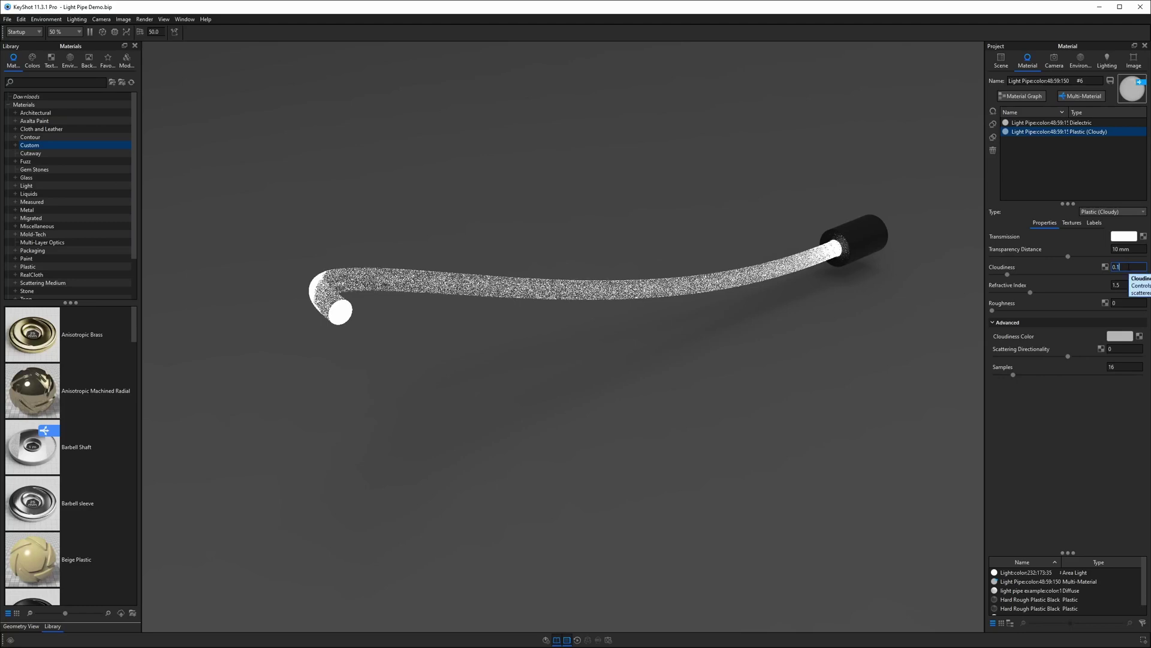
text(6)
key(Return)
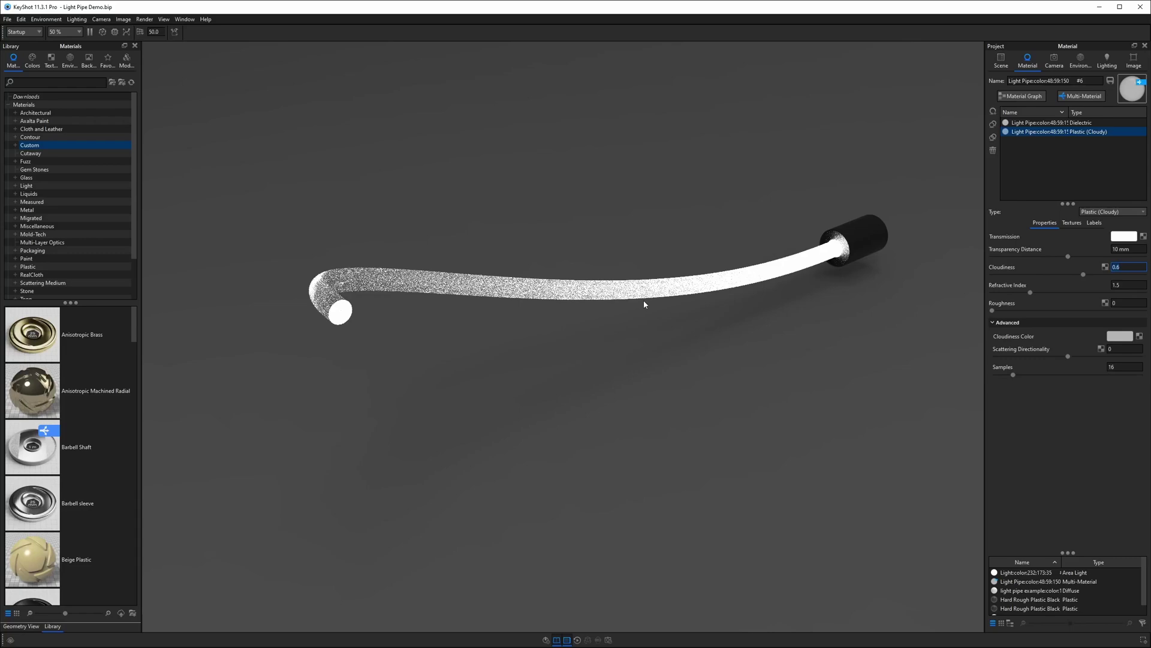
drag(673, 323, 660, 387)
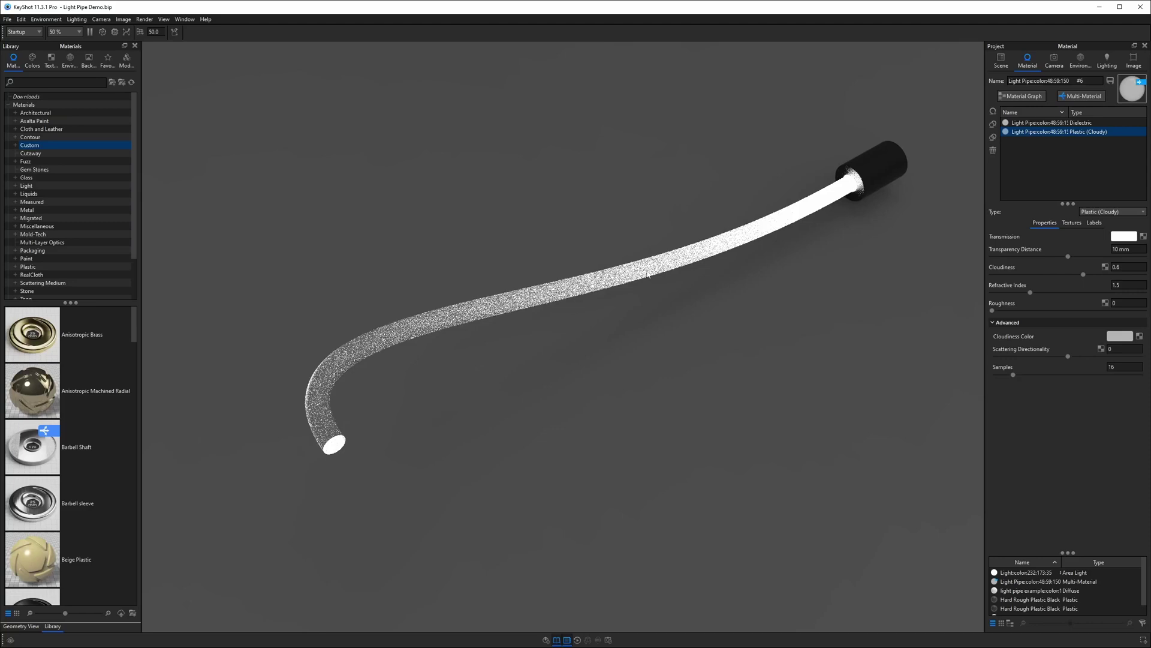
- Try red, then set the cloudiness colour to pure white (FFFFFF)
click(1117, 336)
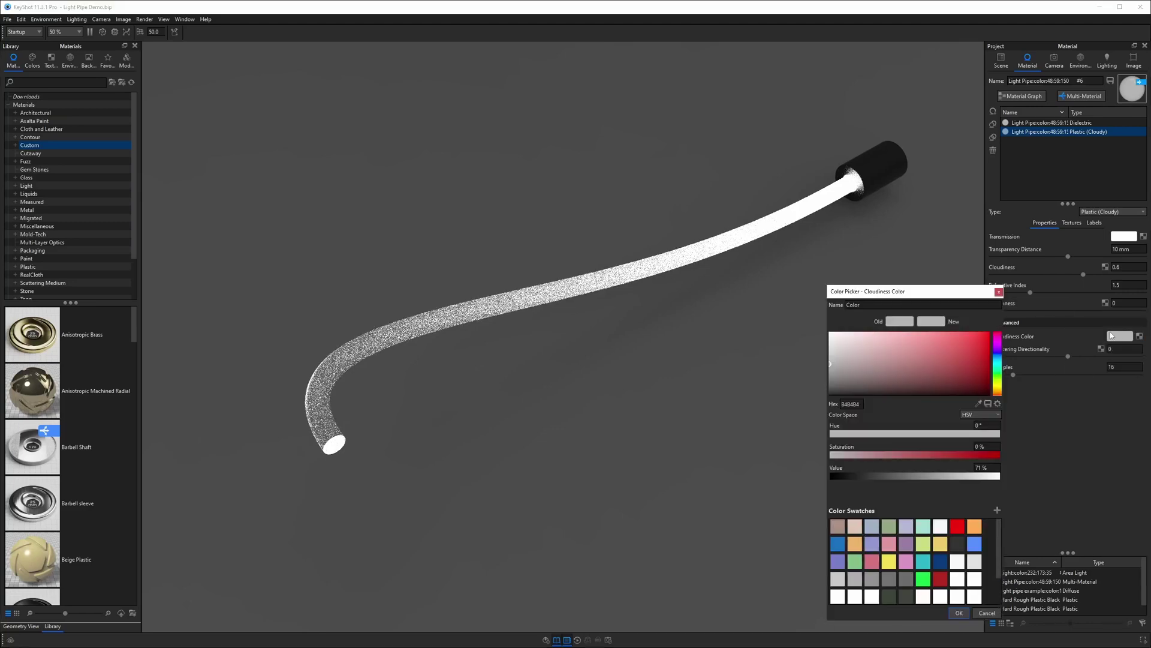
click(831, 332)
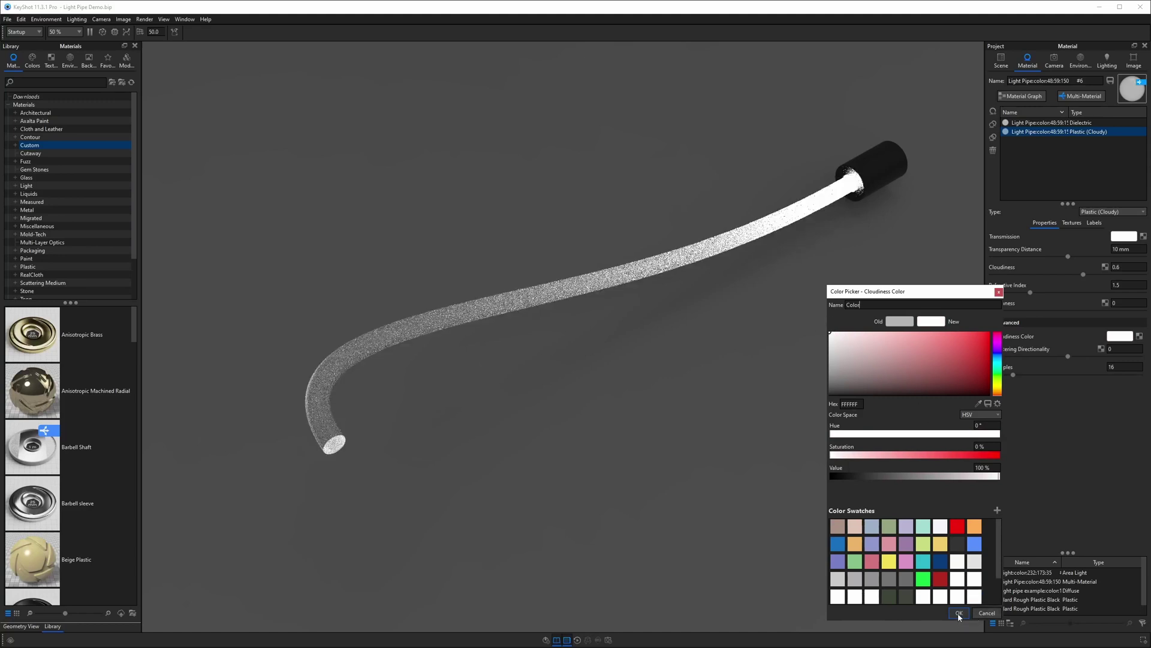
click(984, 346)
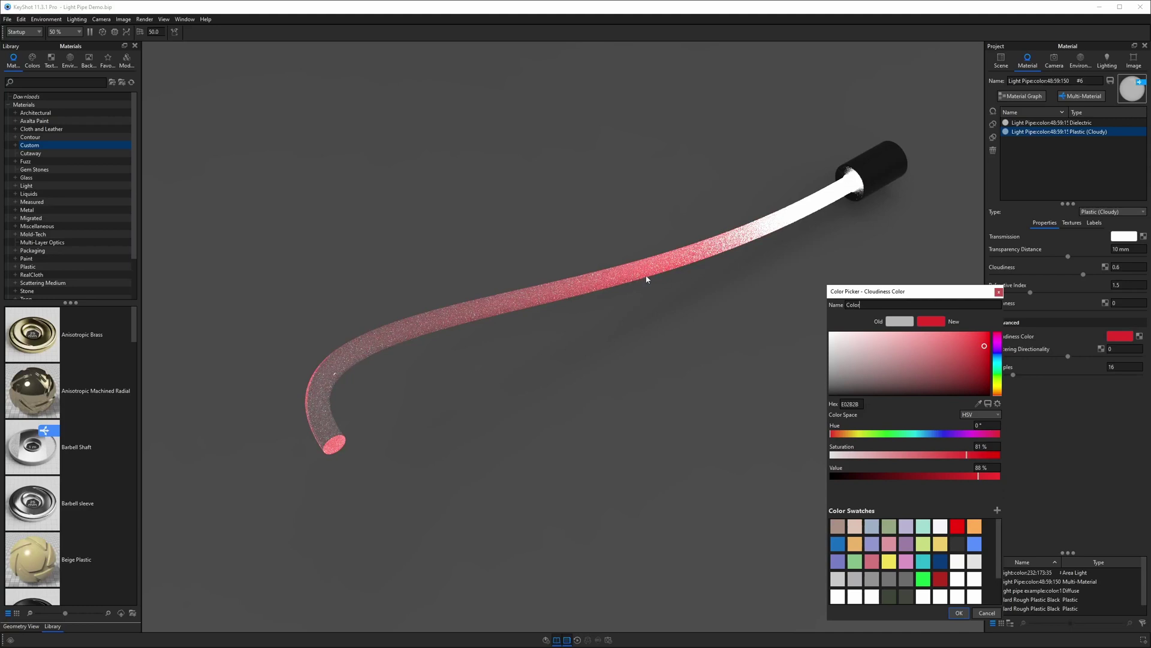
drag(832, 340, 819, 330)
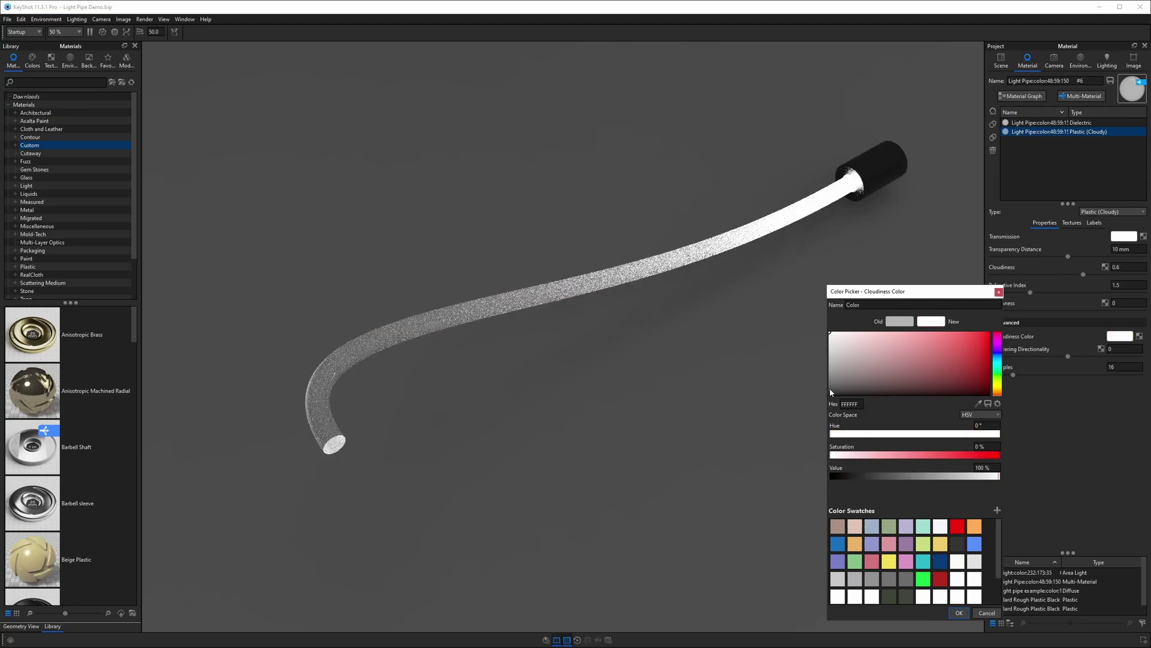
click(959, 613)
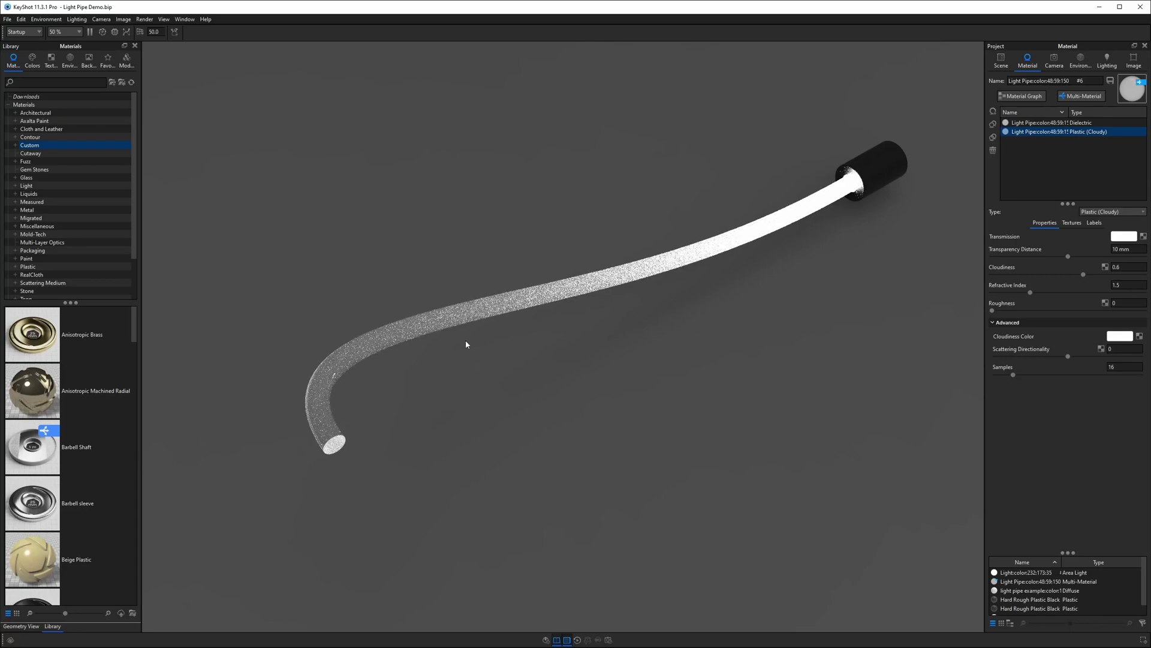
drag(473, 337, 389, 273)
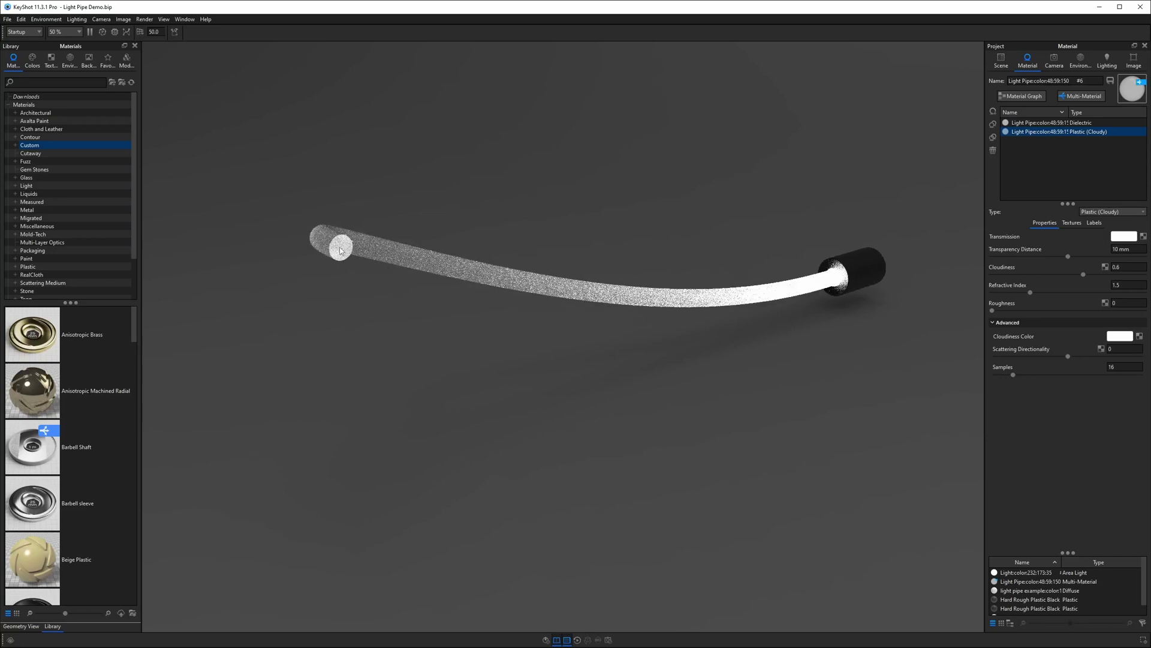
- Lower ray bounces to 24 and review the pipe's Dielectric and Plastic (Cloudy) sub-materials
click(1110, 65)
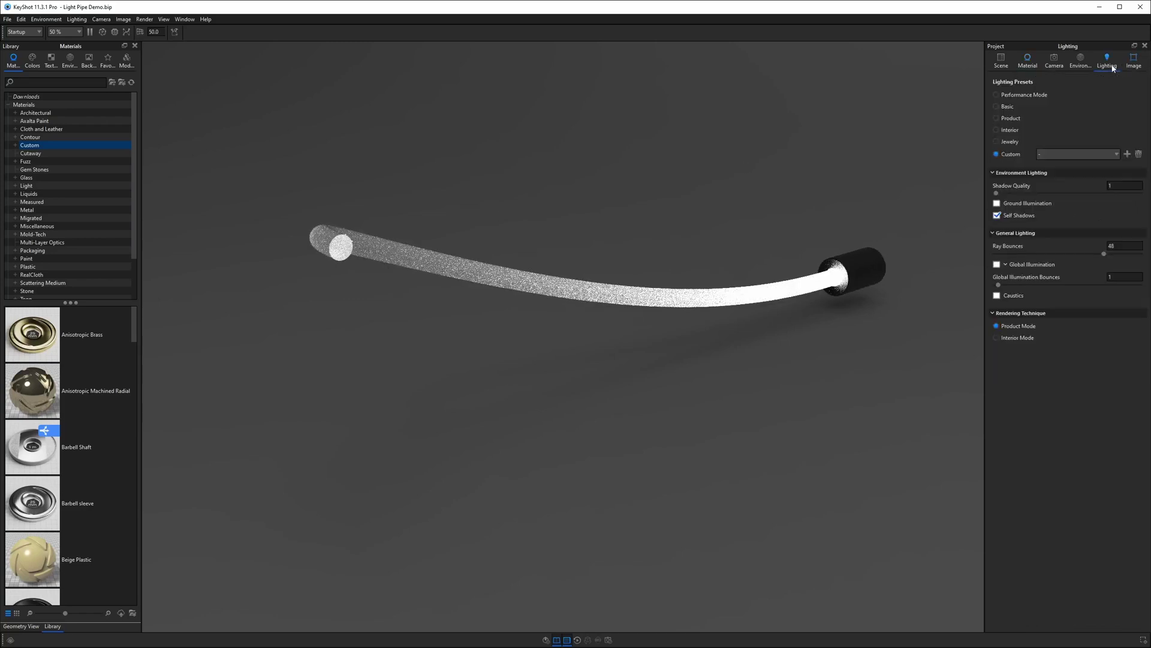
click(1109, 246)
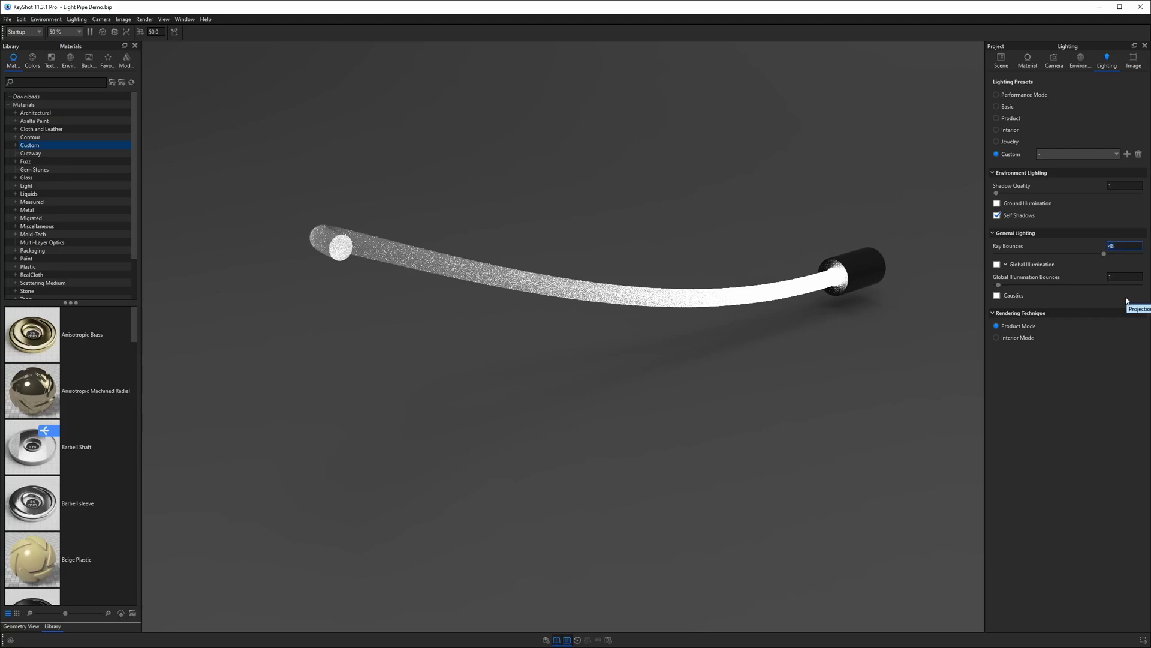
text(24)
key(Return)
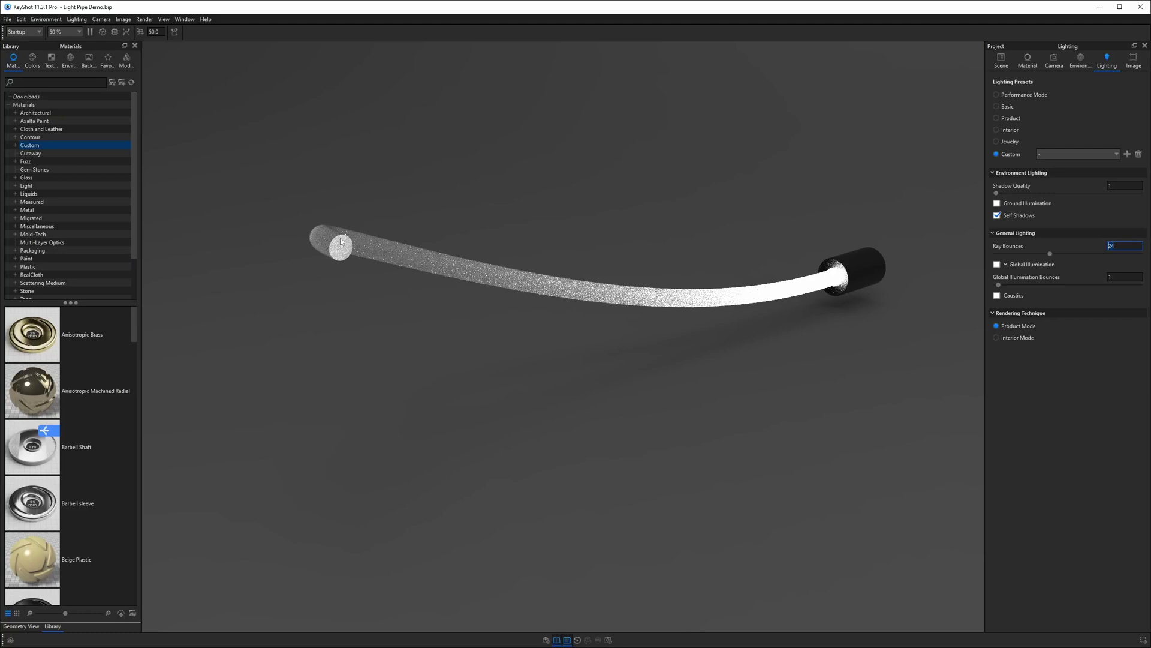
double_click(341, 241)
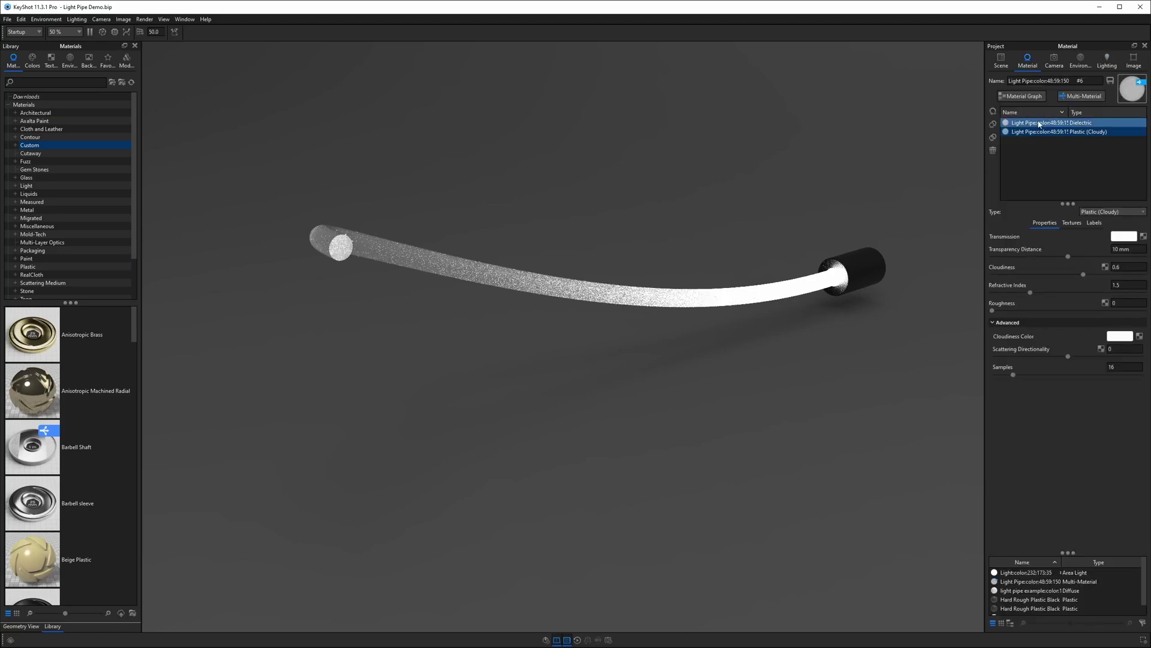
click(1040, 124)
drag(439, 231, 387, 276)
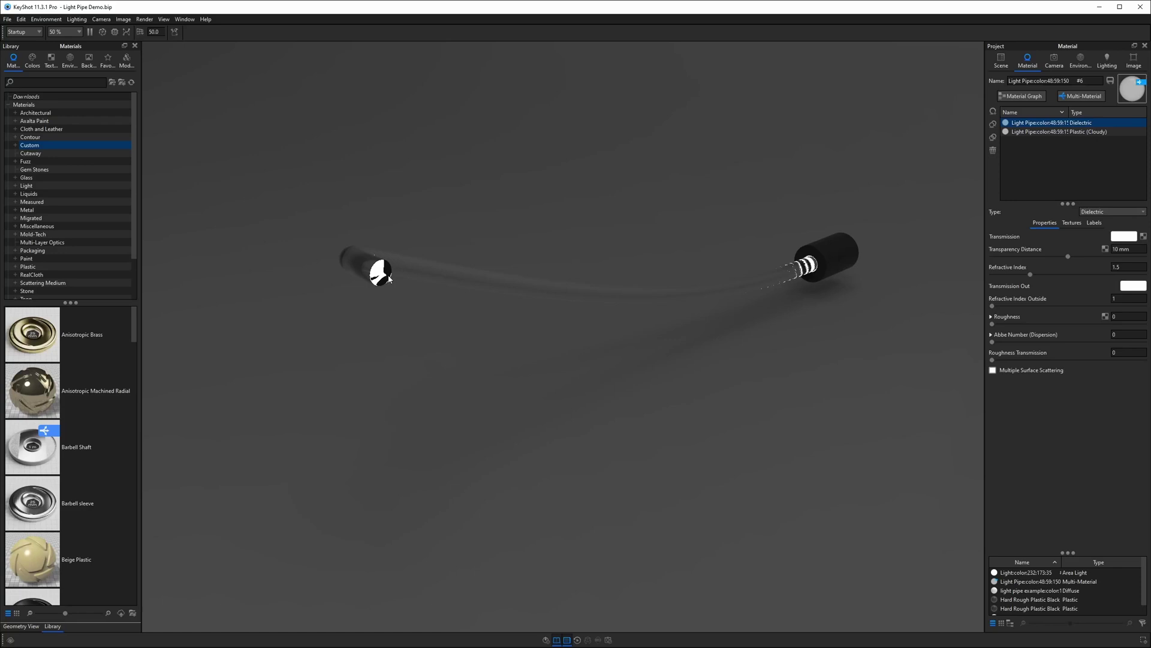
click(1034, 132)
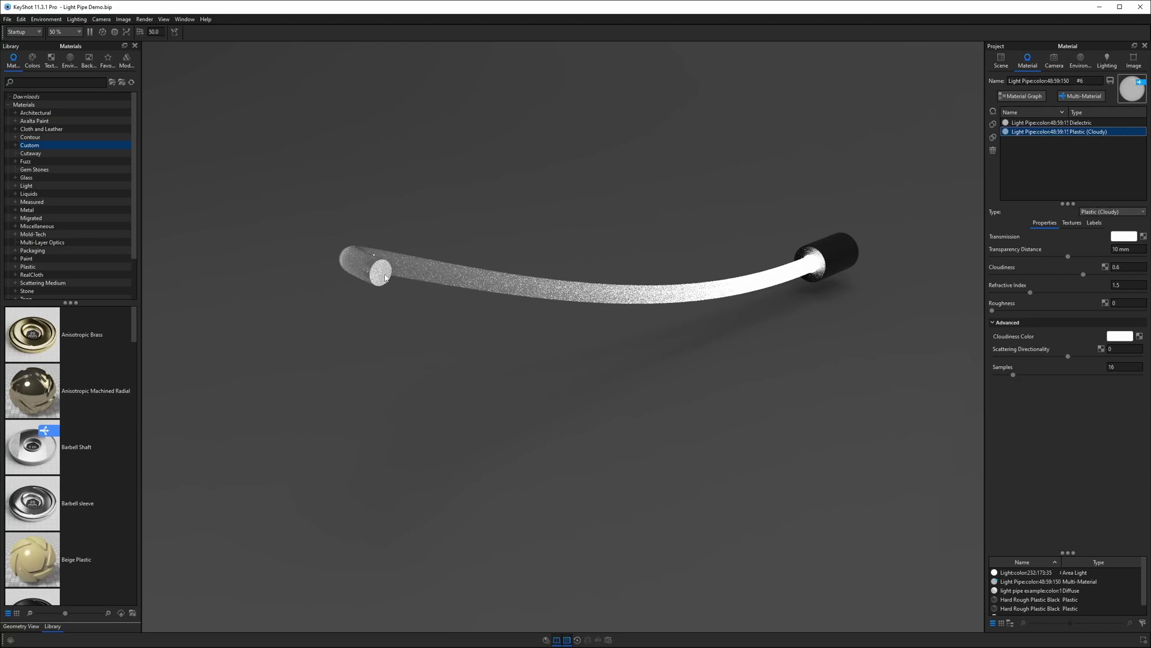
- Set the Light part's power to 200 lumen and make the Box visible again
click(1107, 61)
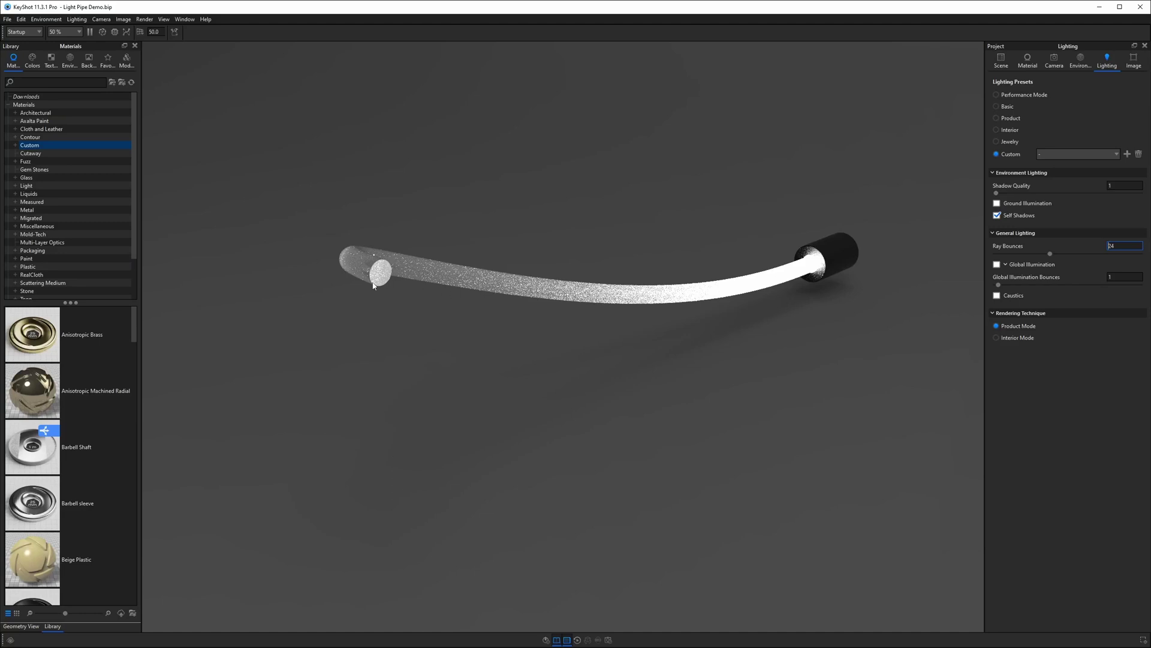
click(1001, 63)
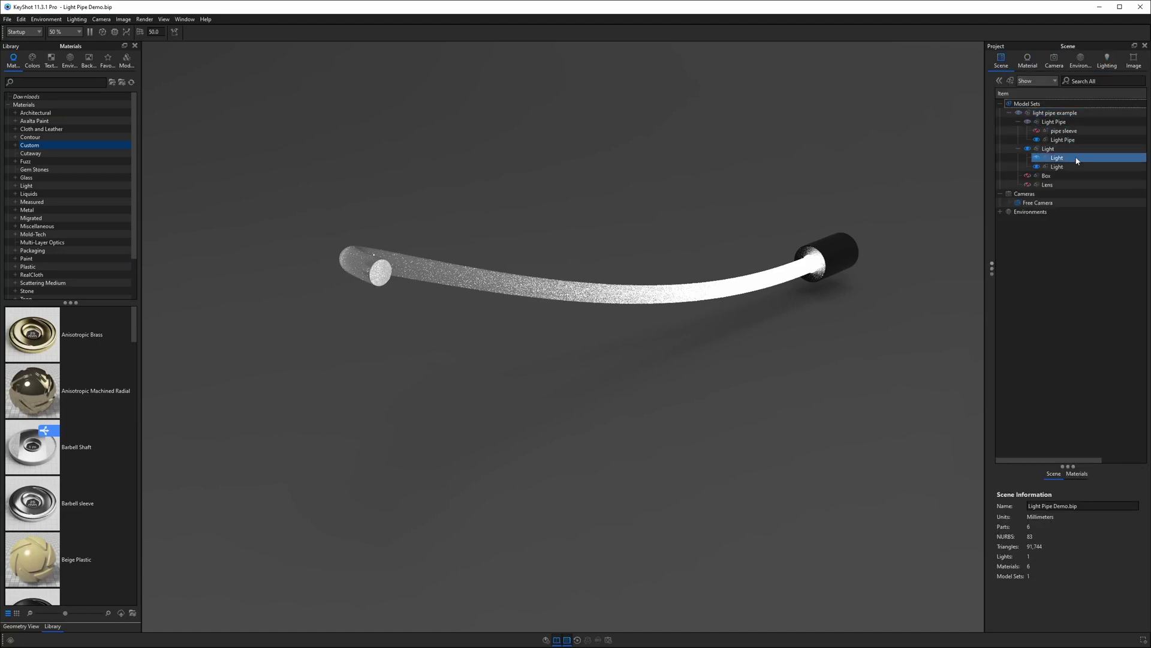
double_click(1057, 157)
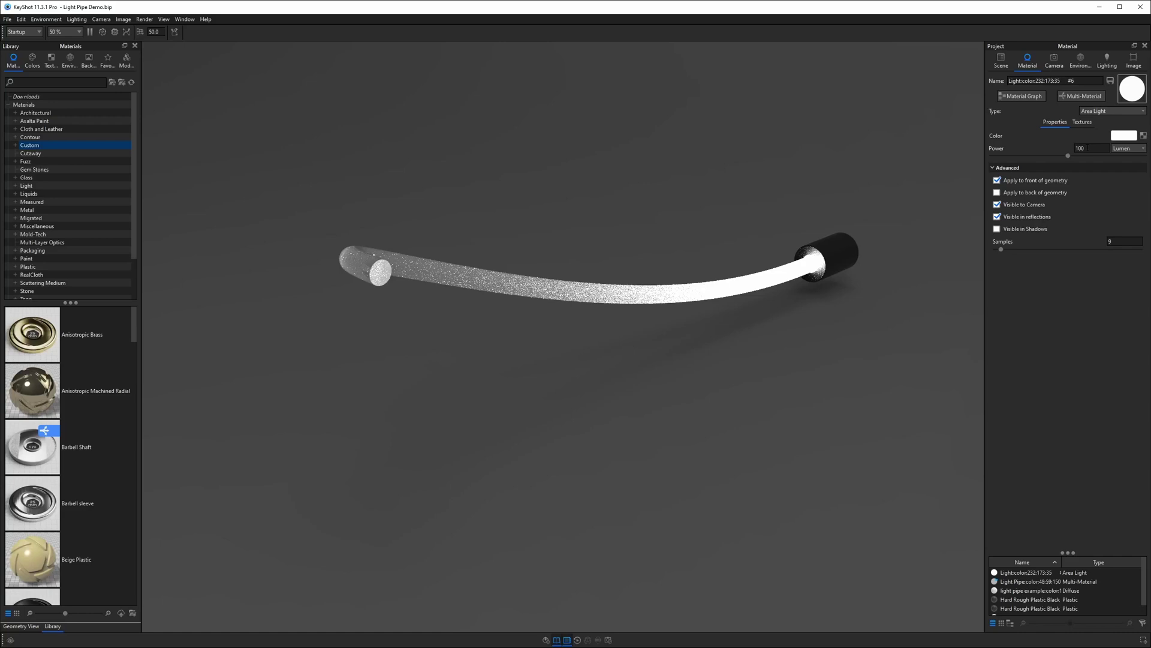
double_click(1080, 148)
text(200)
key(Return)
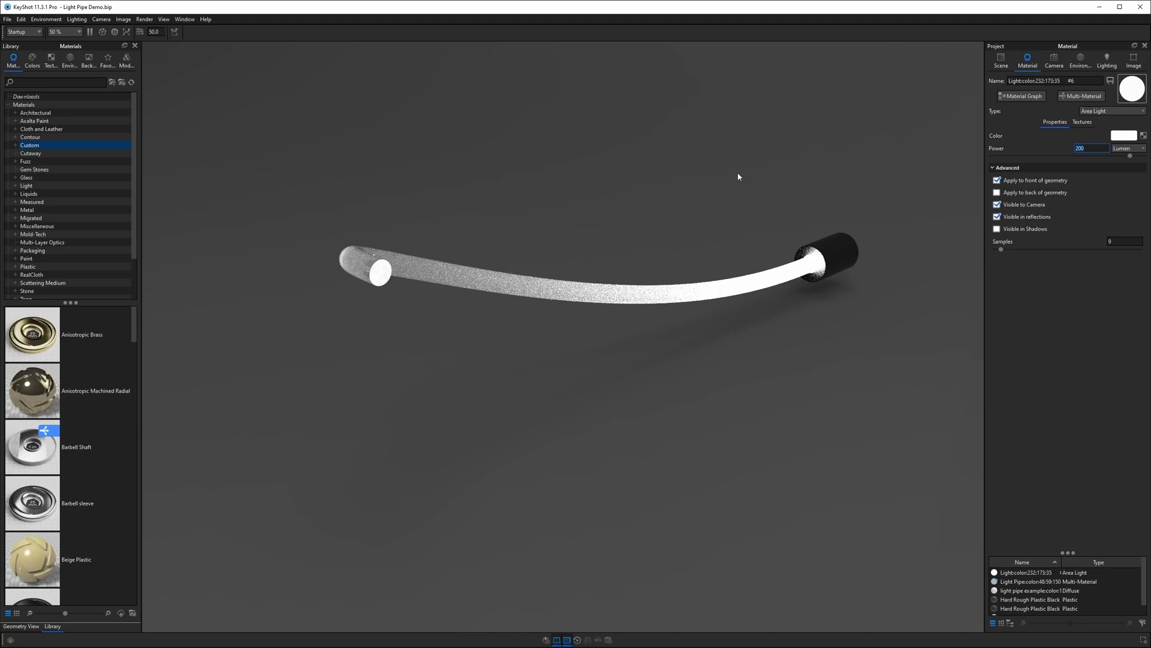
click(1003, 60)
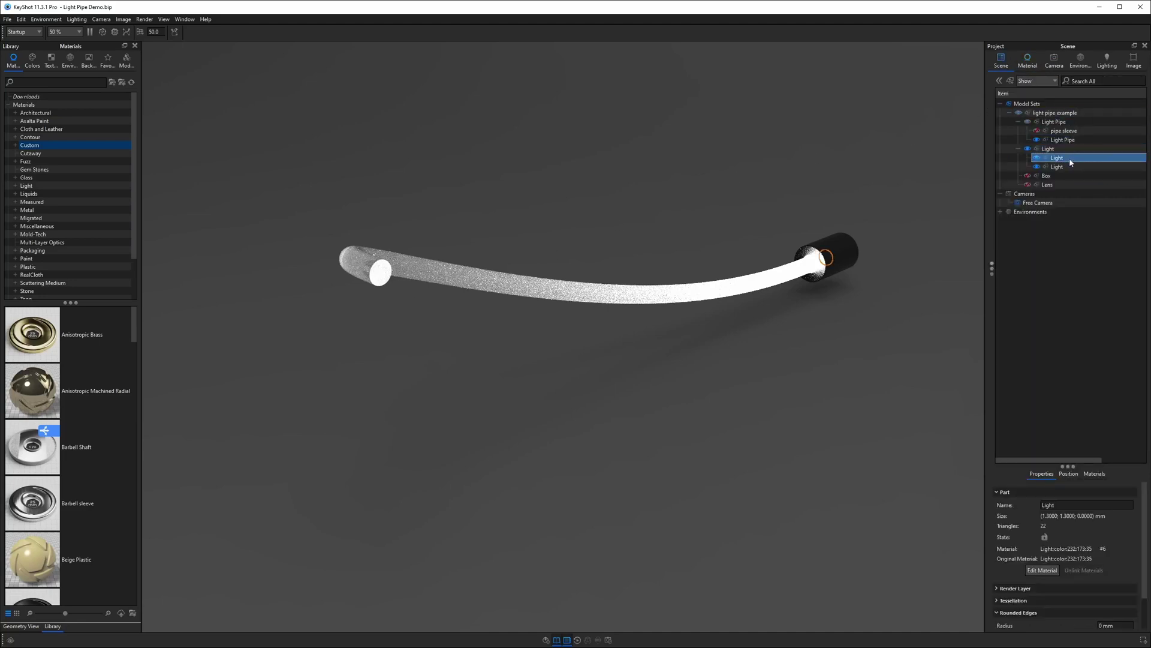
click(1028, 175)
- Apply the Product lighting preset (ray bounces 14), enable caustics, and view the box's open side
scroll(717, 361, down, 3)
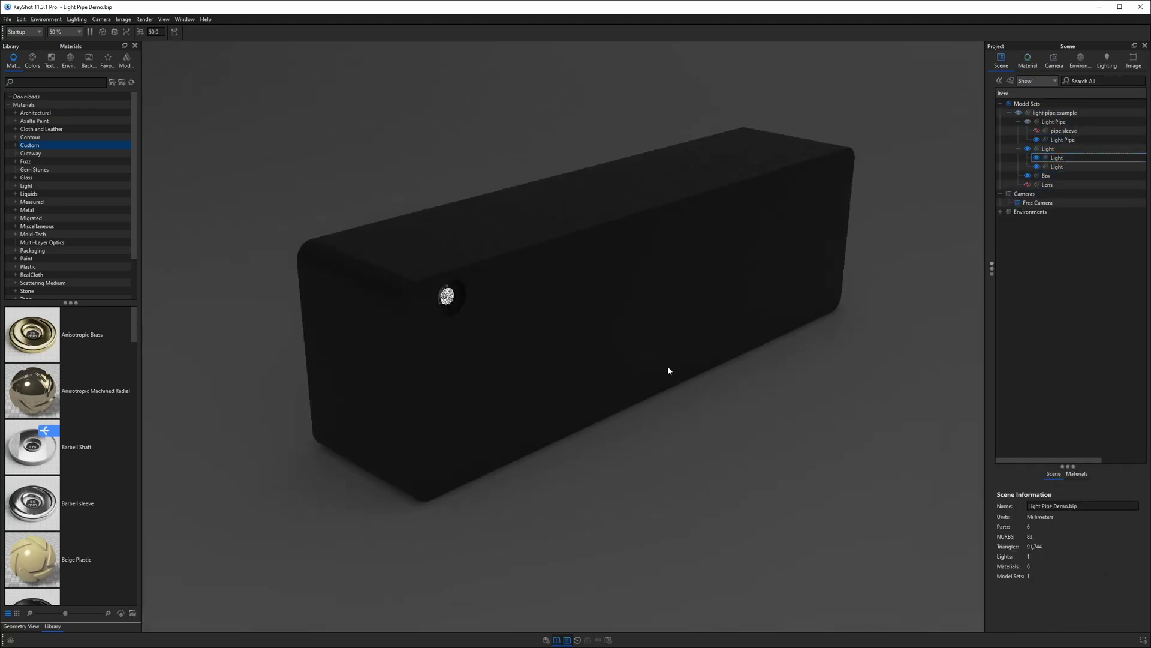
scroll(973, 333, up, 3)
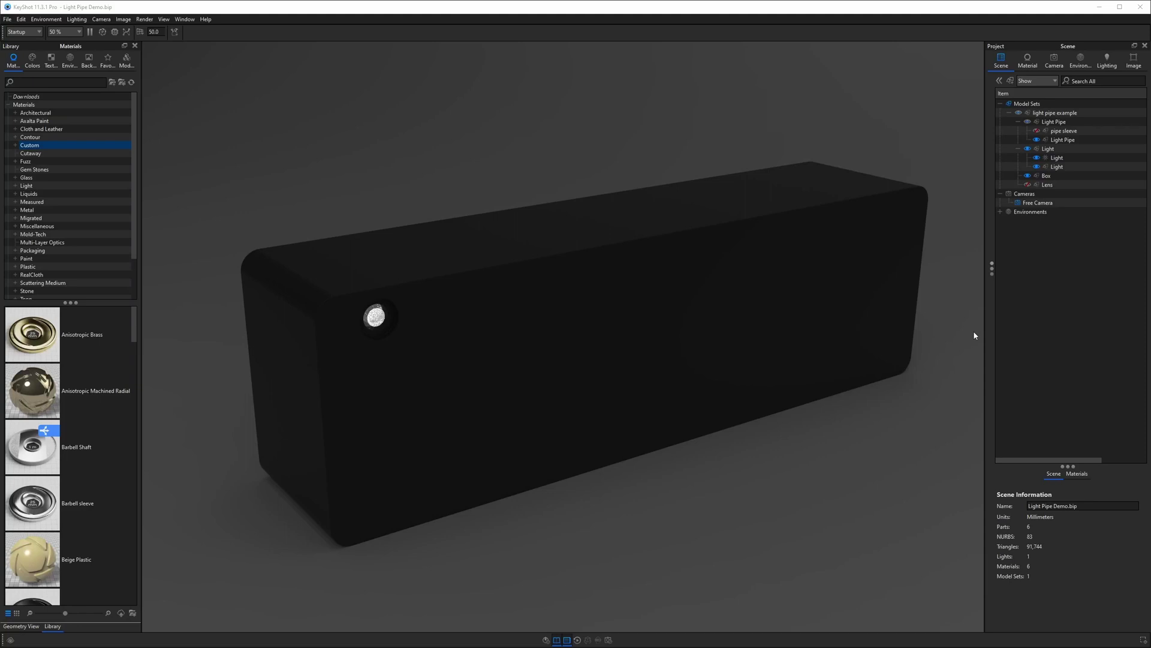
click(1108, 61)
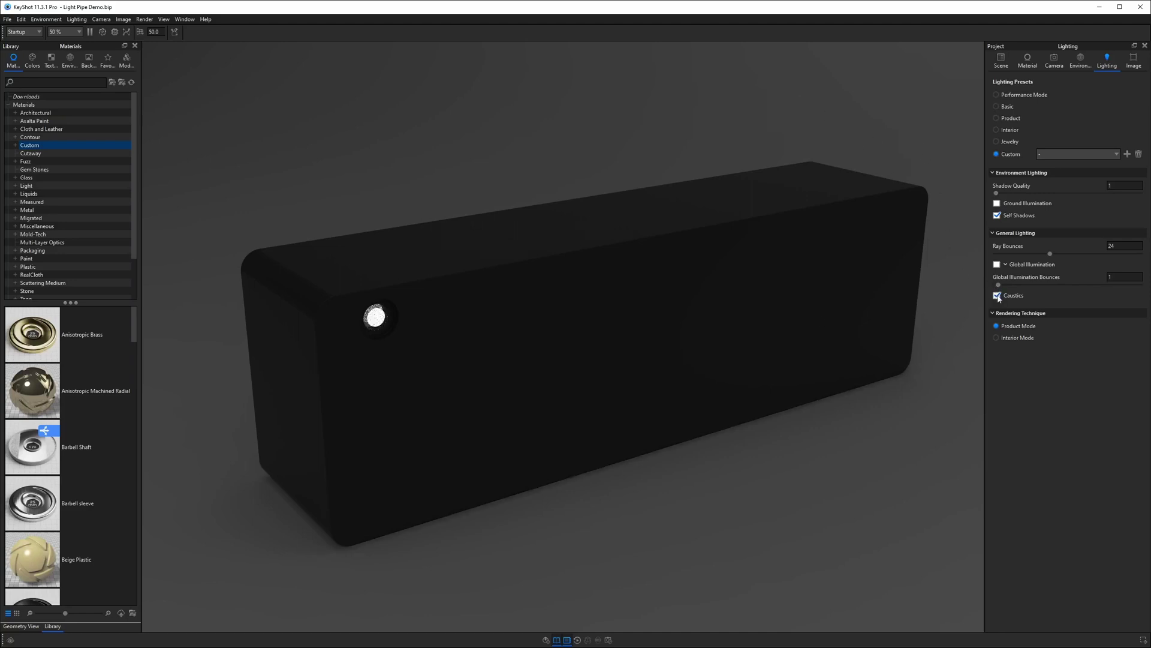
click(996, 119)
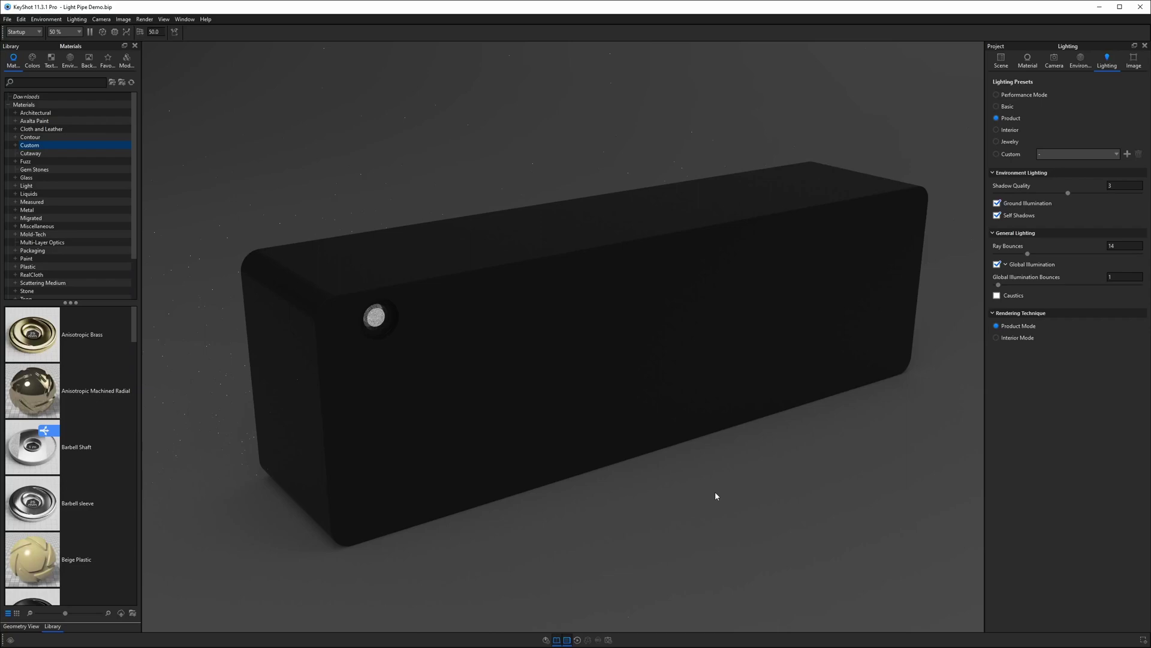
drag(676, 491, 510, 375)
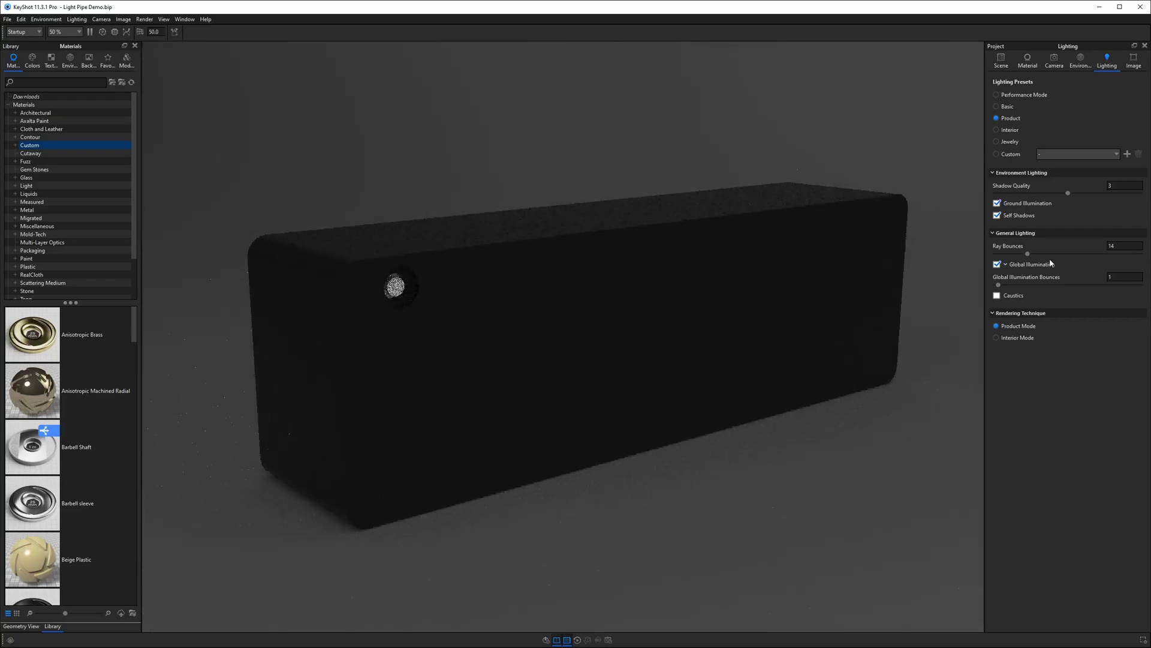
click(997, 296)
drag(424, 439, 770, 450)
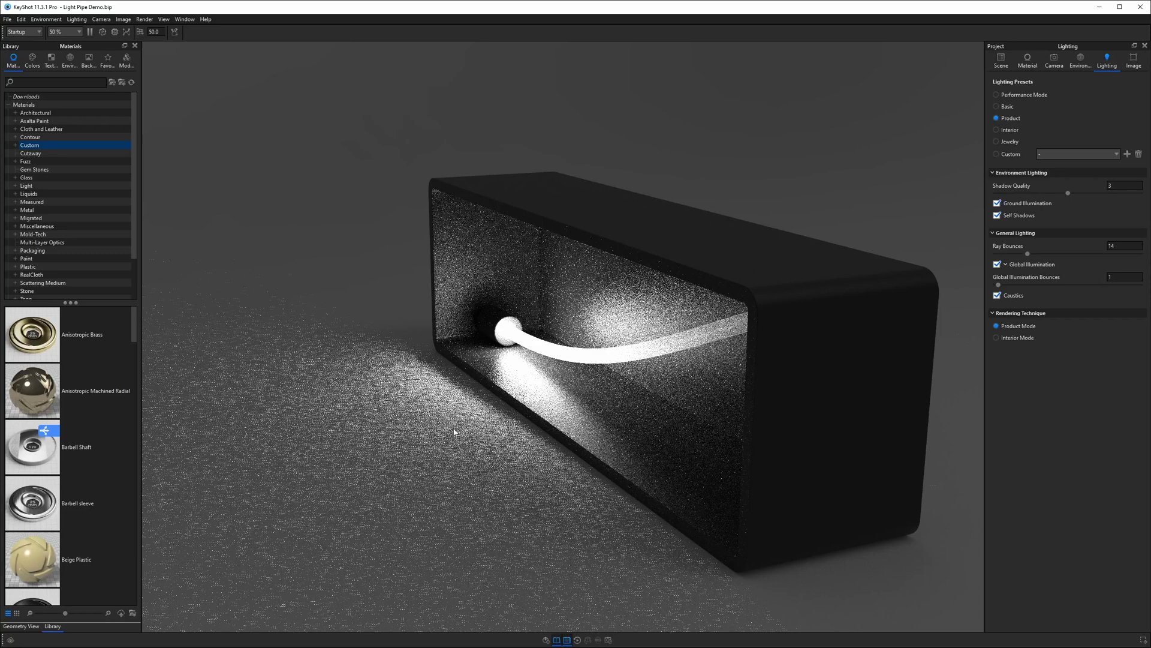
- Turn off Ground Illumination, then toggle Caustics off and back on
click(997, 203)
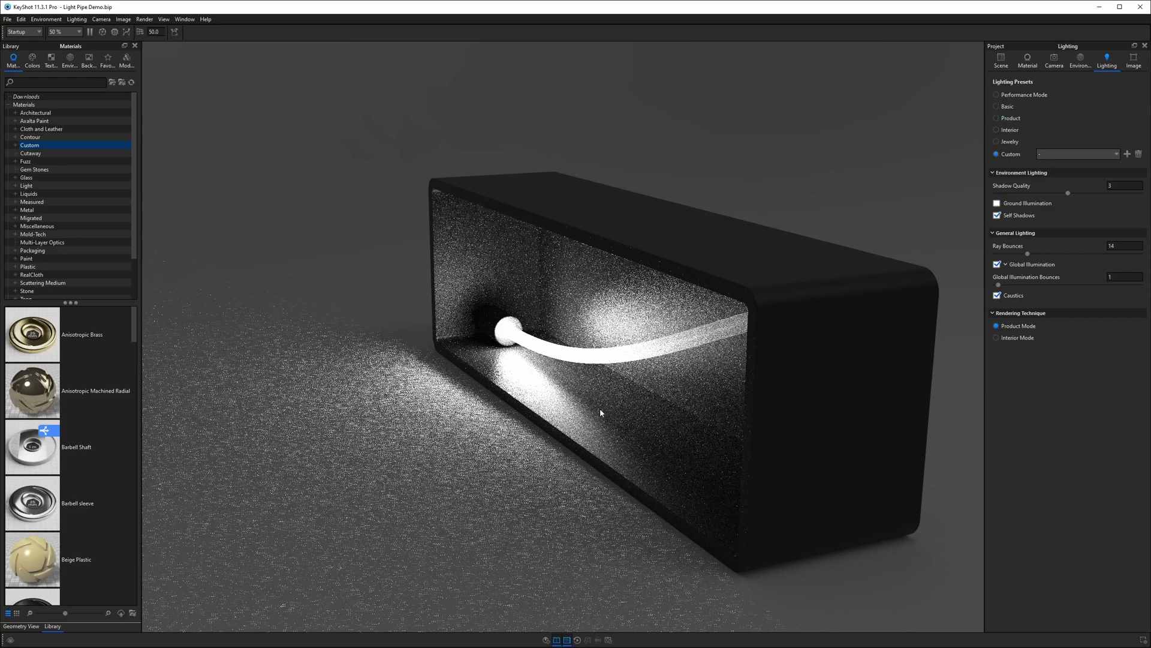
drag(774, 462, 508, 456)
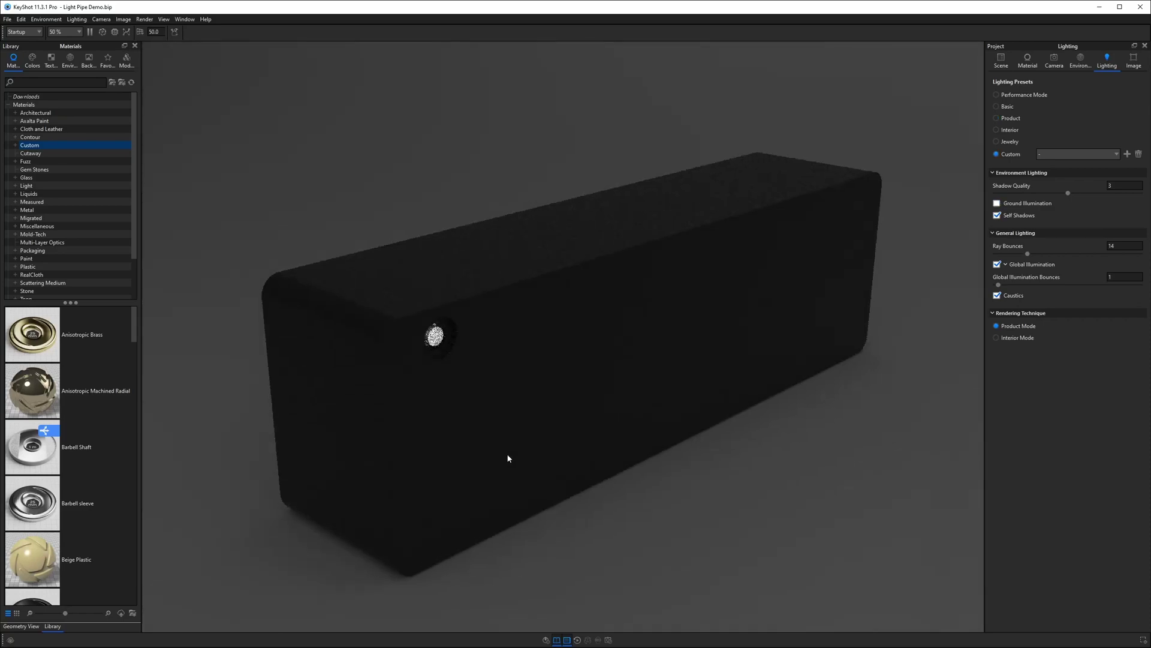
click(997, 296)
scroll(727, 295, up, 5)
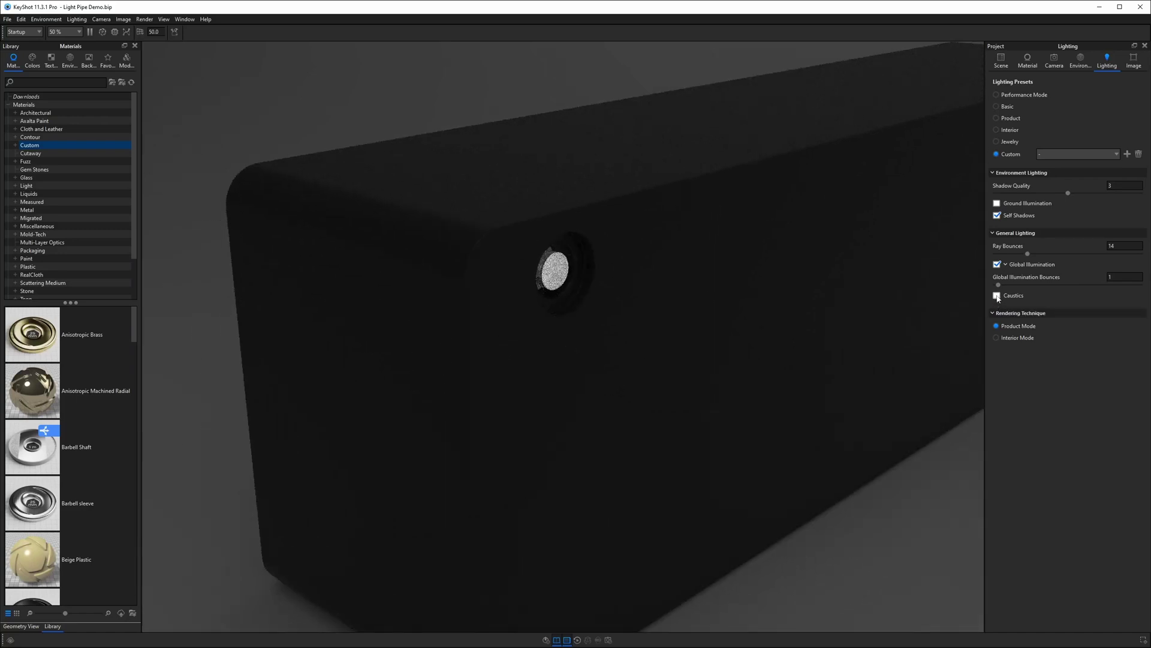
click(997, 296)
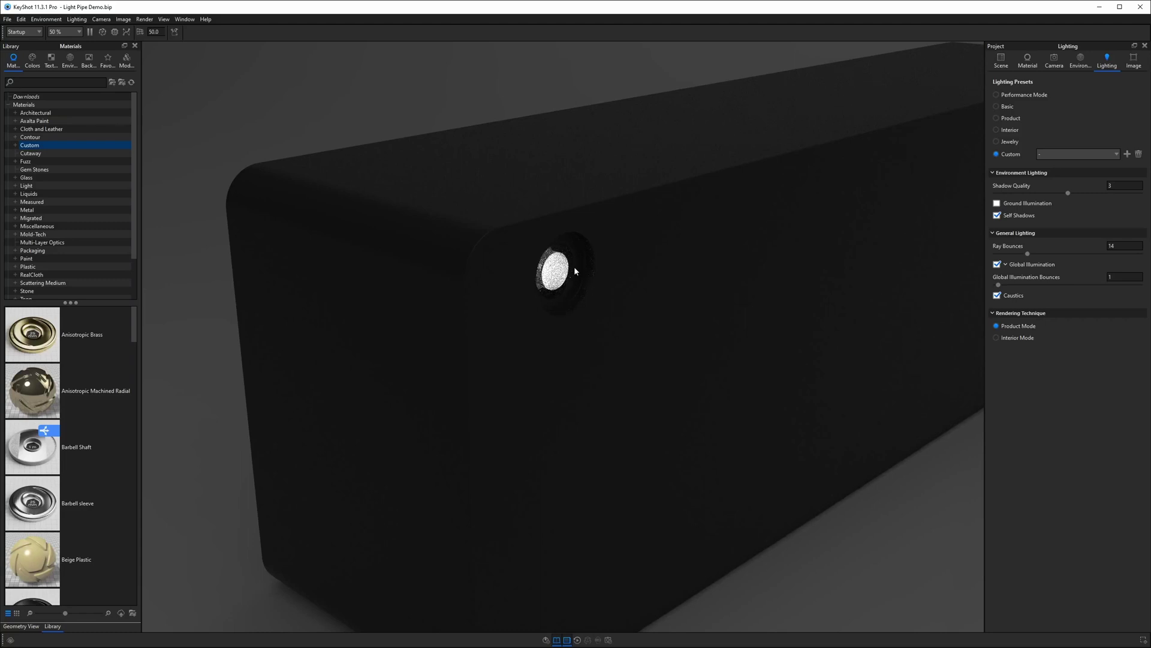
- Check the Ray Bounces value of 14 while orbiting to view the glowing pipe
click(1117, 246)
drag(415, 340, 781, 337)
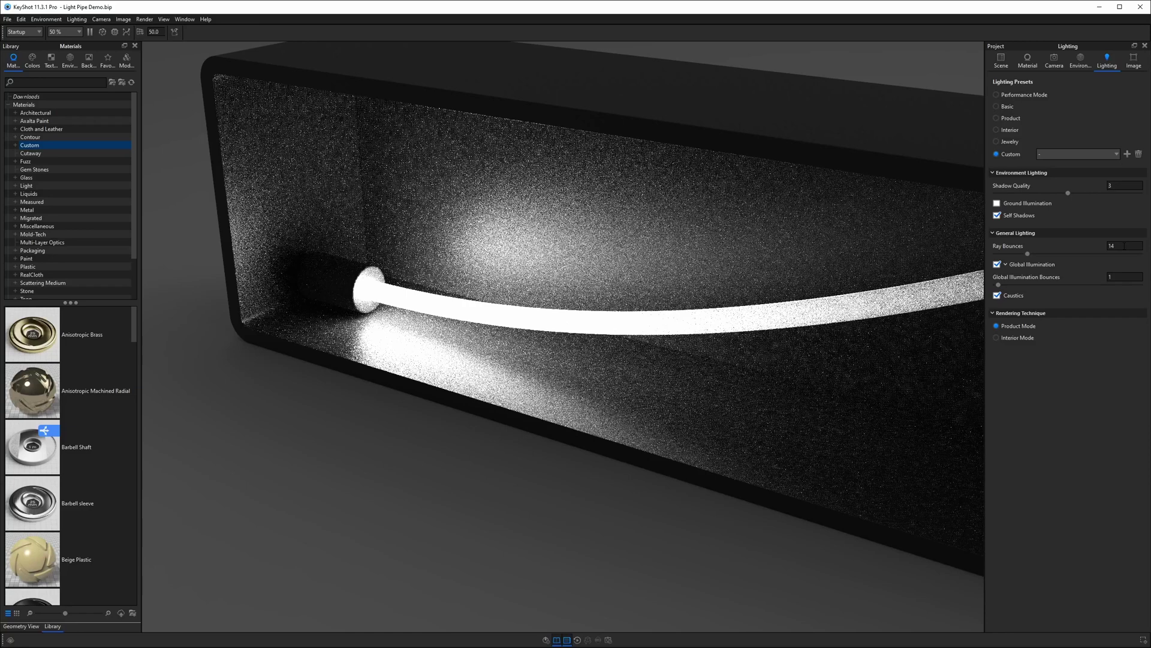
double_click(1124, 246)
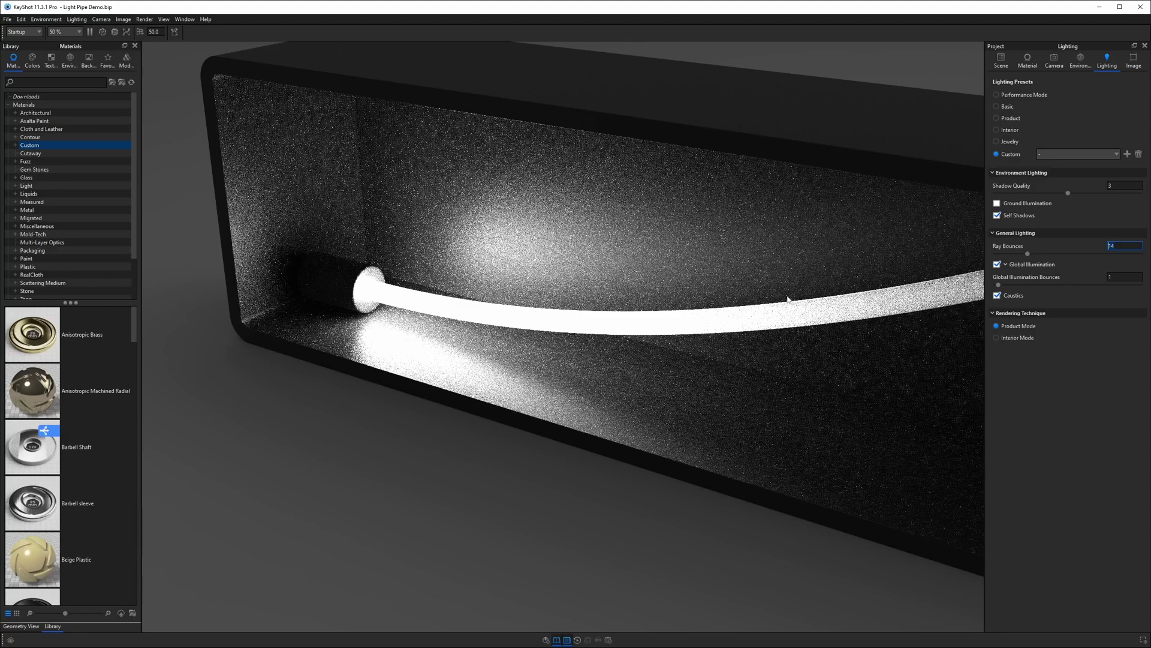
mouse_move(790, 300)
mouse_down()
mouse_move(686, 300)
mouse_move(780, 300)
mouse_up()
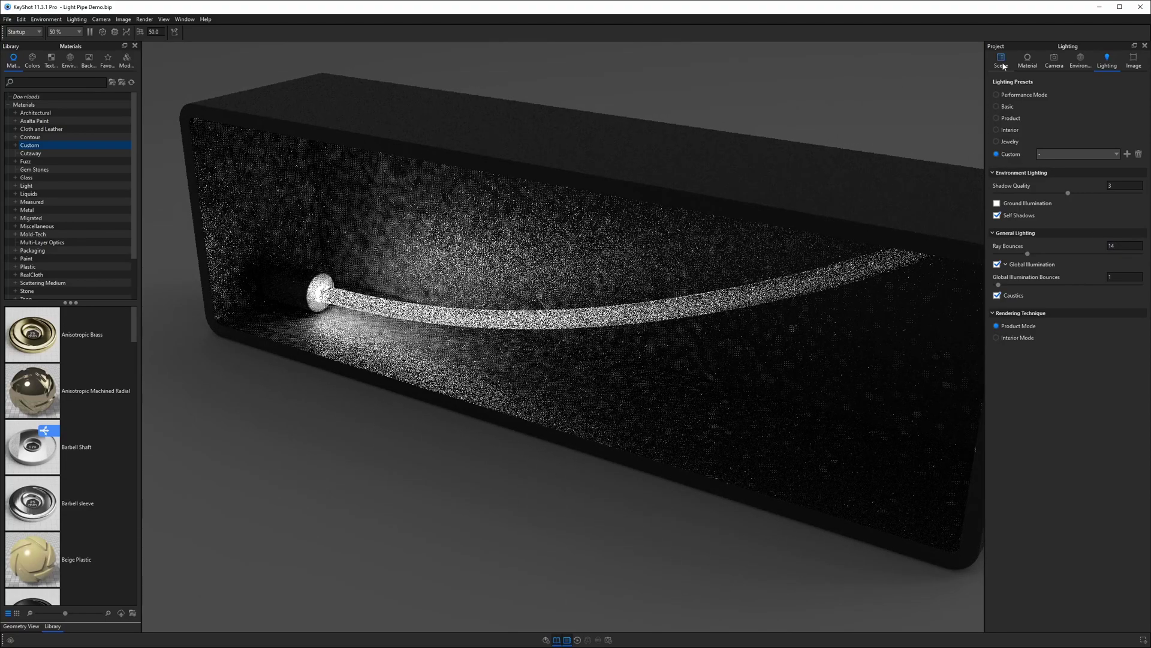
- Make the pipe sleeve part visible and orbit to view the box from the front
click(1002, 61)
click(1035, 130)
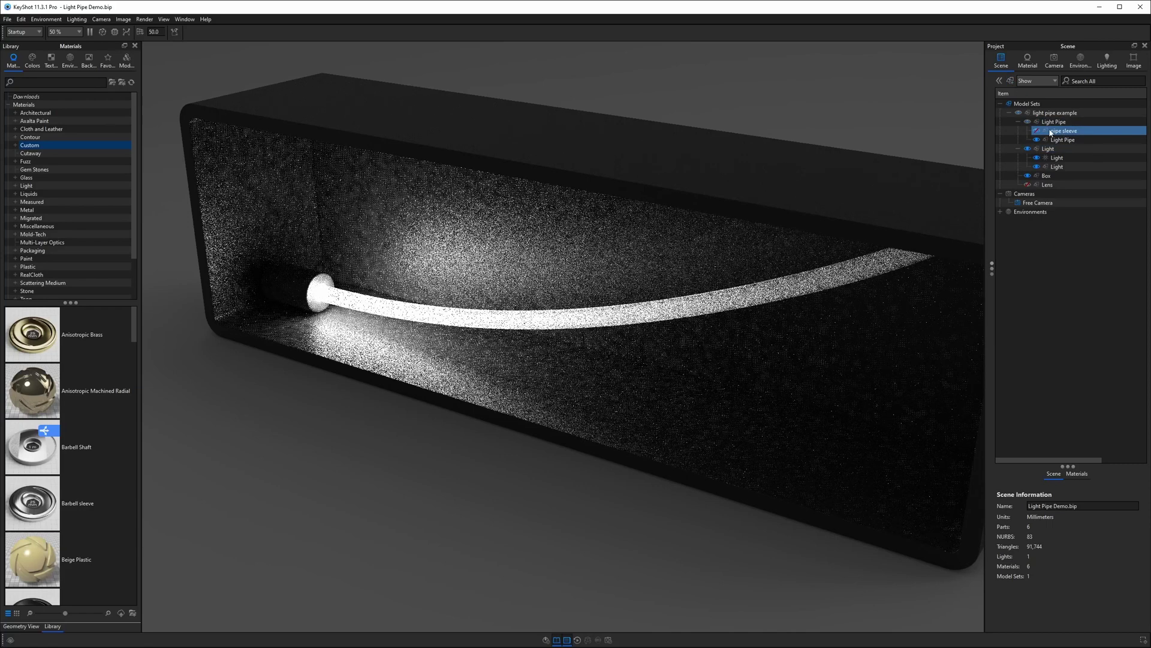
click(1036, 130)
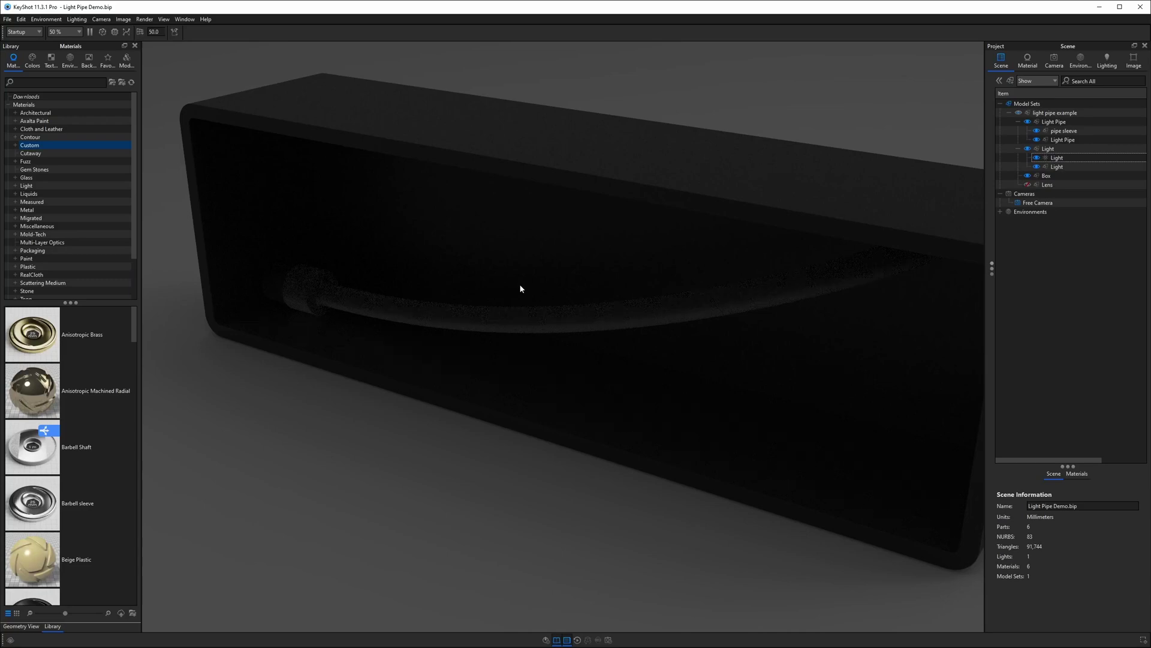
drag(796, 331, 688, 292)
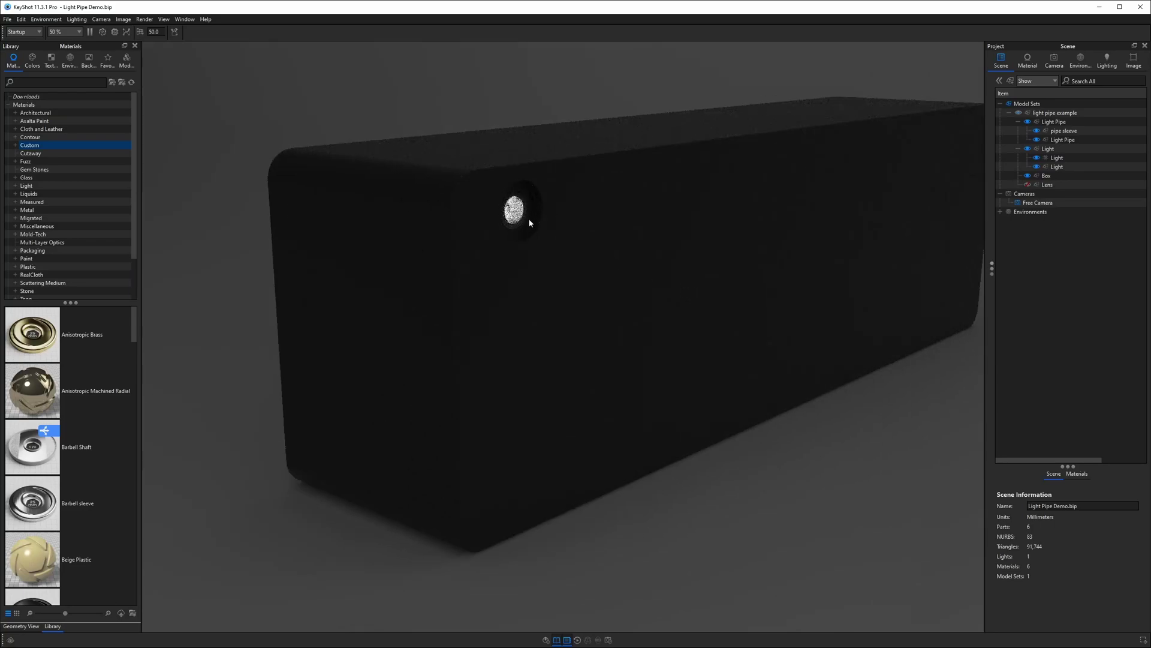
- Turn Ground Illumination back on in the Lighting settings
click(1105, 64)
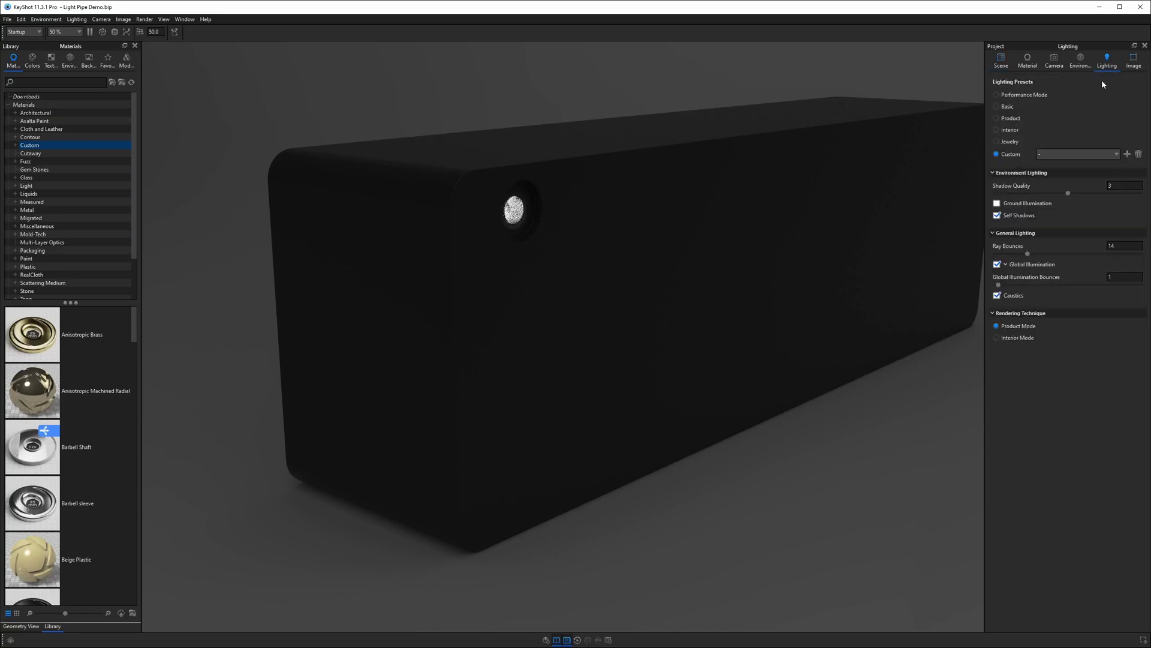
click(997, 203)
scroll(429, 309, down, 5)
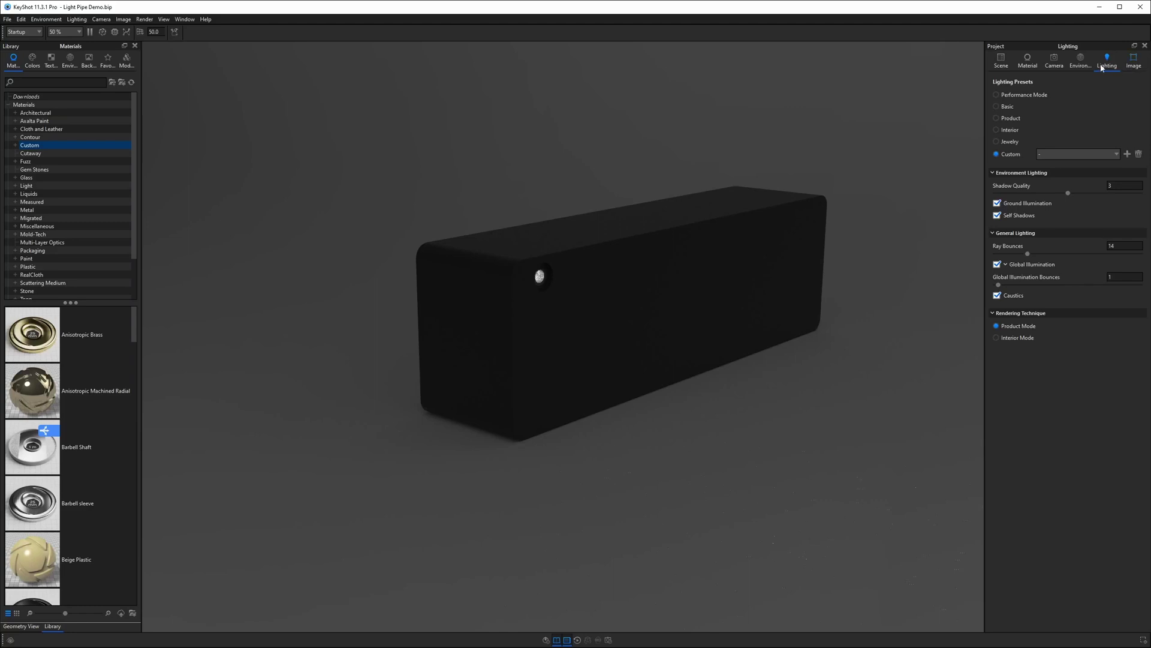
click(1134, 63)
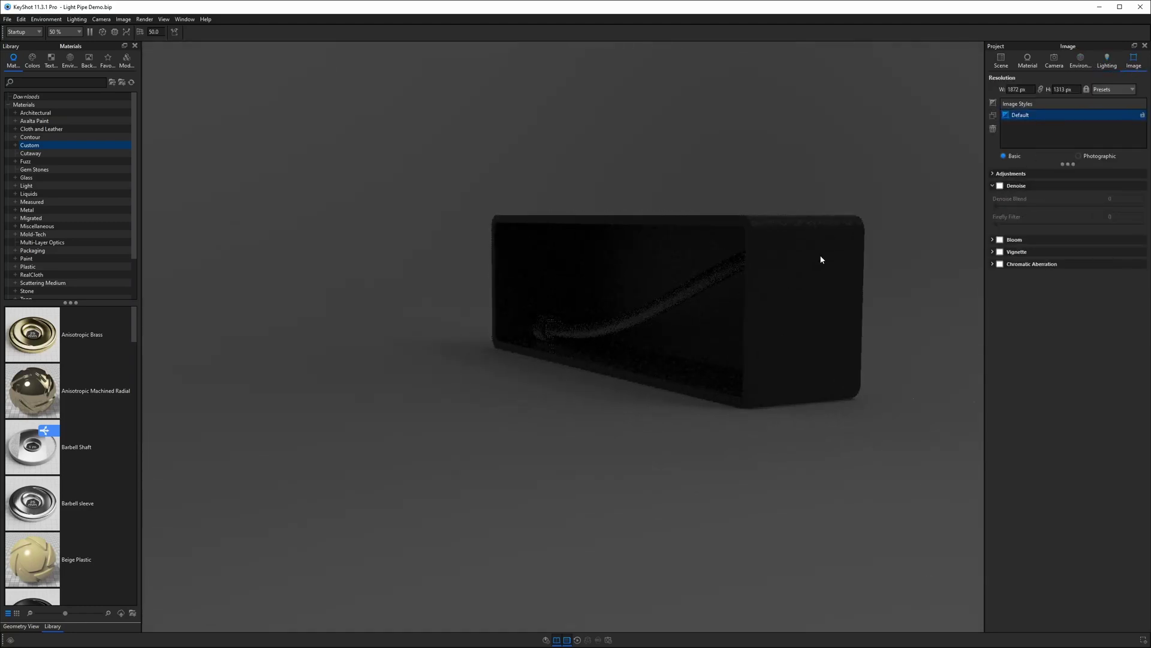
- Hide the pipe sleeve again to expose the glowing pipe inside the box
click(1001, 61)
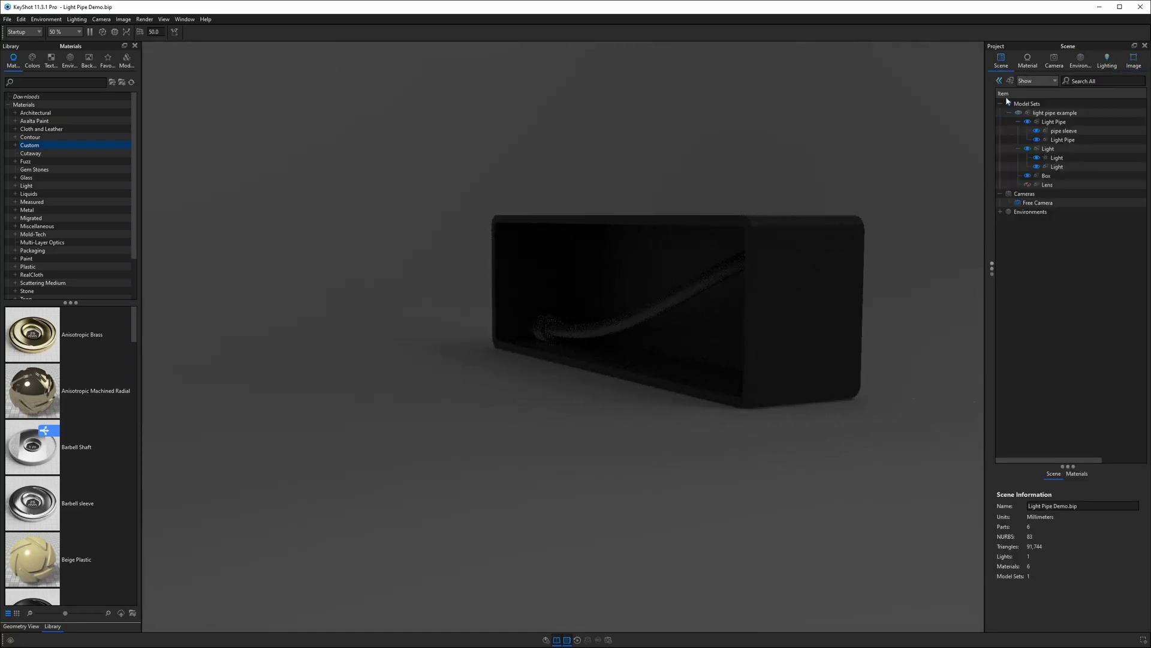
click(1037, 131)
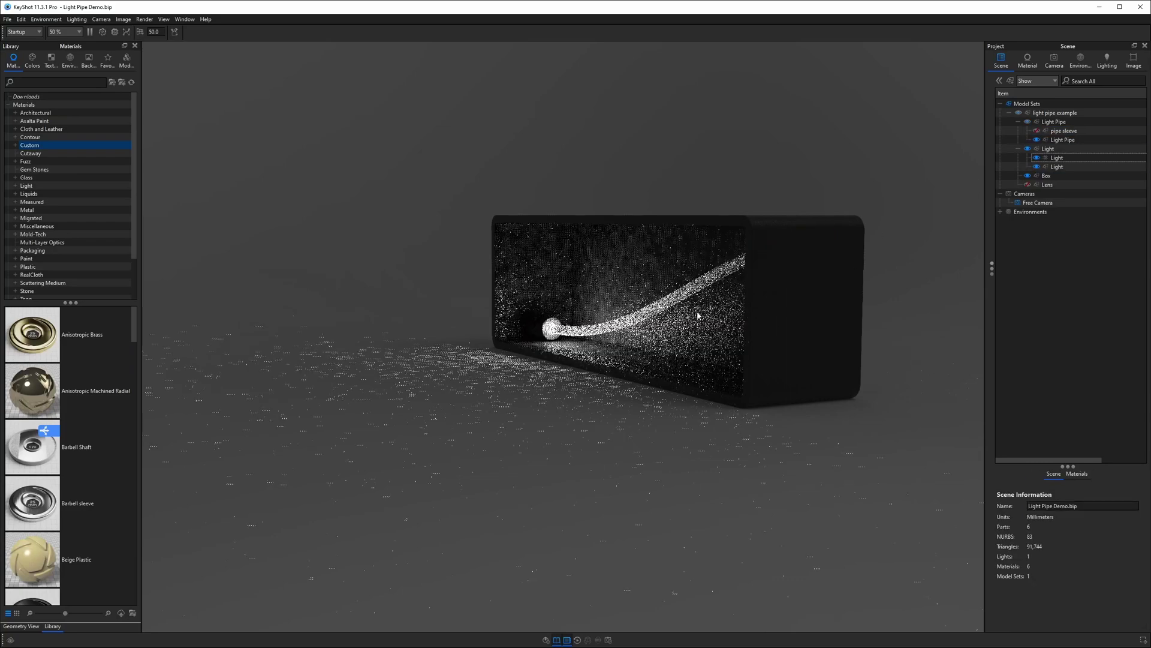
drag(738, 288, 698, 364)
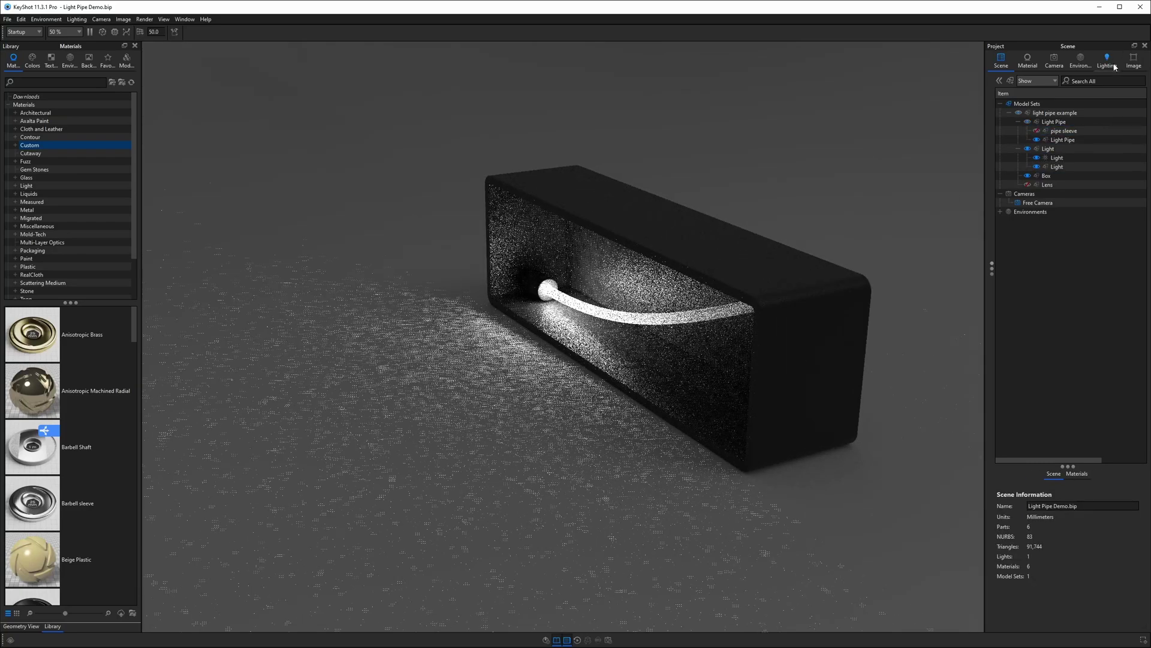
click(1134, 61)
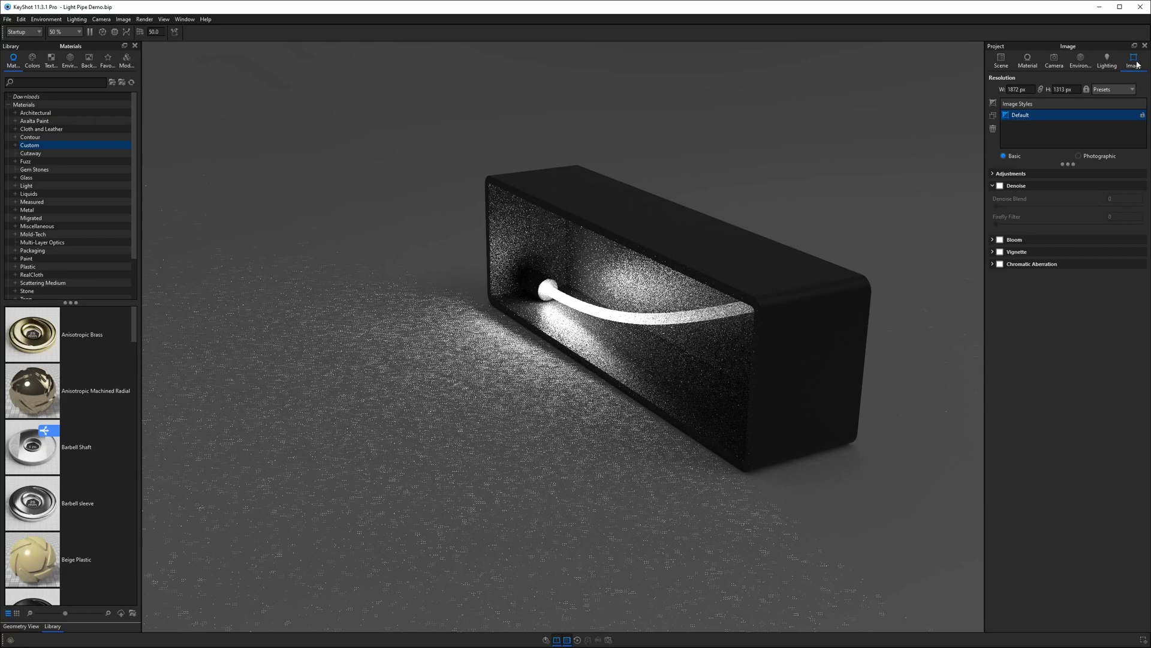
- Enable Denoise and set its Denoise Blend to 0.75
click(1000, 185)
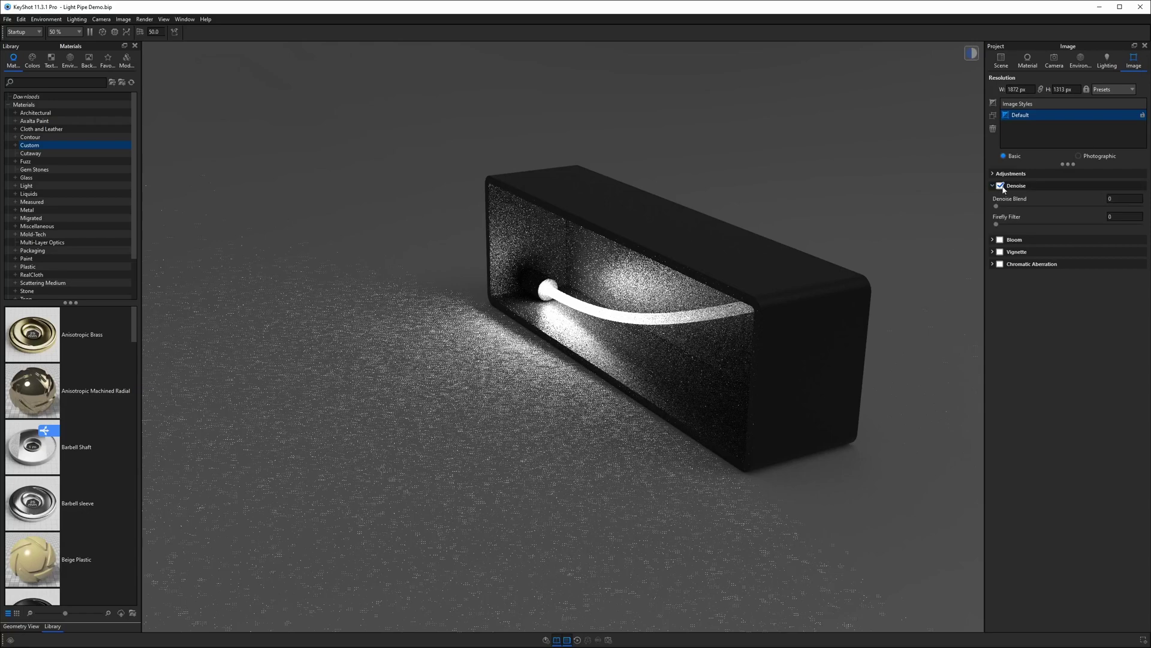
drag(996, 206, 1084, 205)
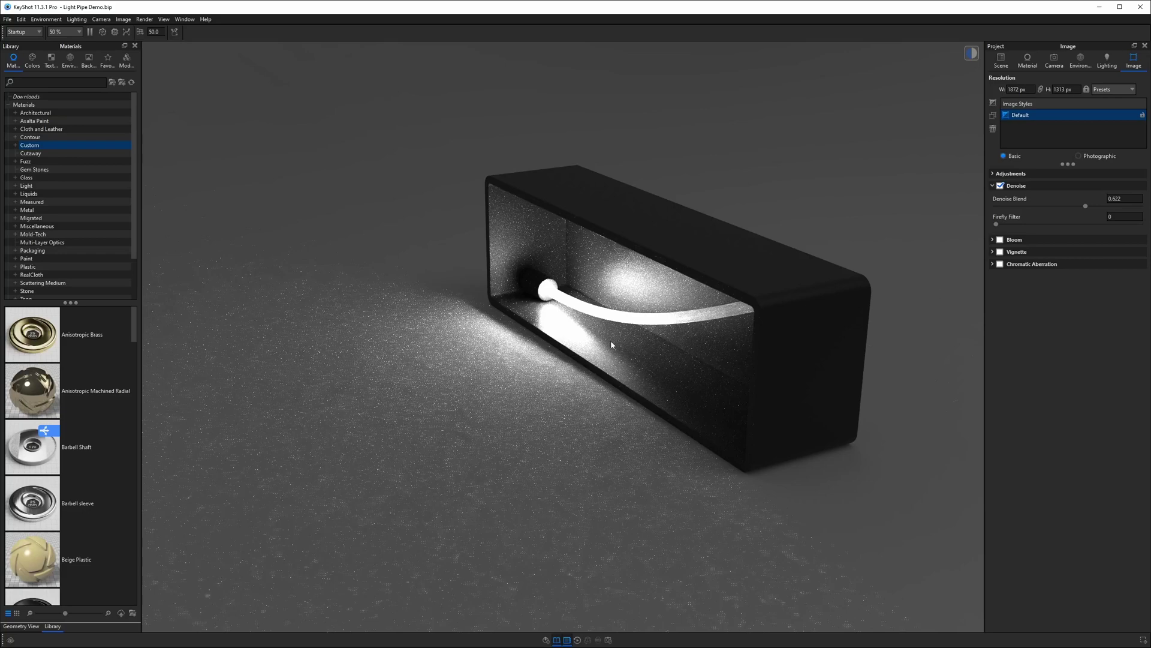
drag(1095, 206, 1142, 207)
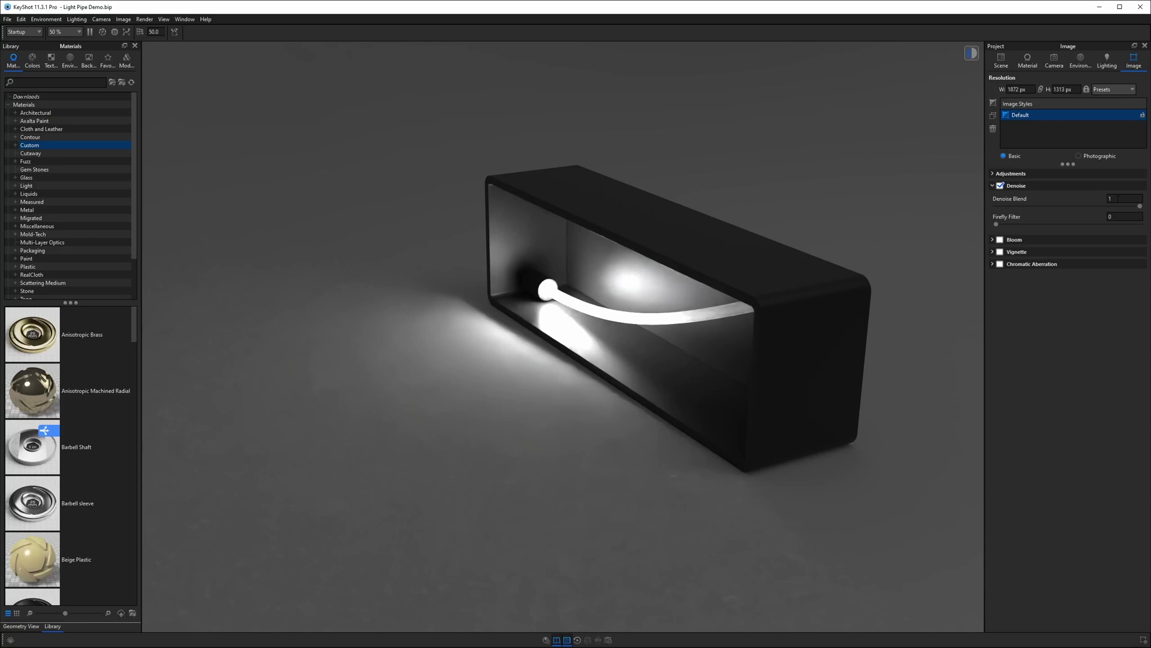
drag(1140, 207, 1115, 211)
double_click(1129, 198)
text(0.75)
key(Return)
- Drop the denoise blend to 0 for comparison and view the box from behind
click(997, 226)
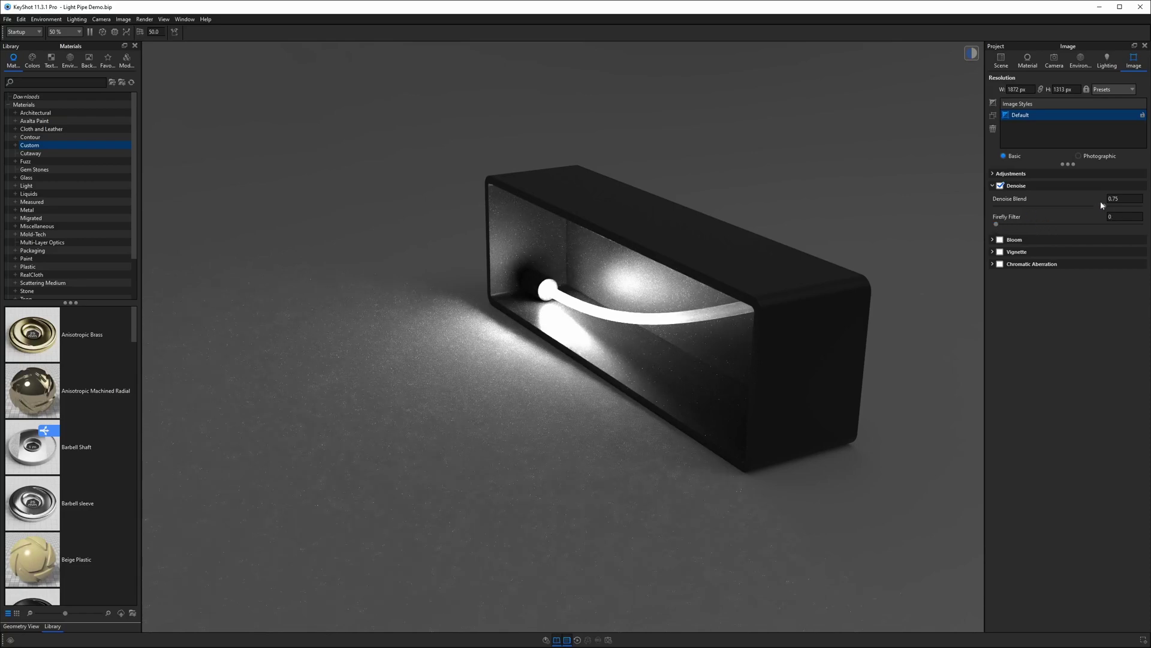
mouse_move(1101, 205)
mouse_down()
mouse_move(995, 207)
mouse_move(1005, 225)
mouse_move(1119, 224)
mouse_move(1105, 225)
mouse_up()
drag(809, 340, 780, 270)
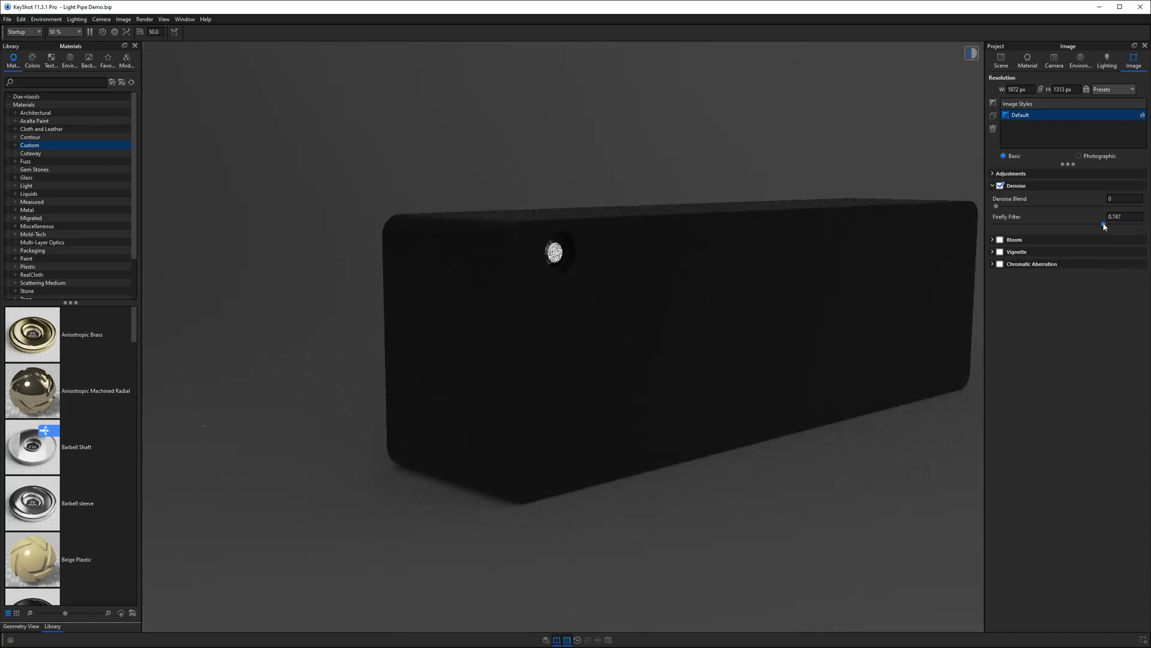
- Set Firefly Filter to 0.75 and Denoise Blend back to 0.75
drag(1104, 224, 996, 223)
drag(996, 224, 1121, 228)
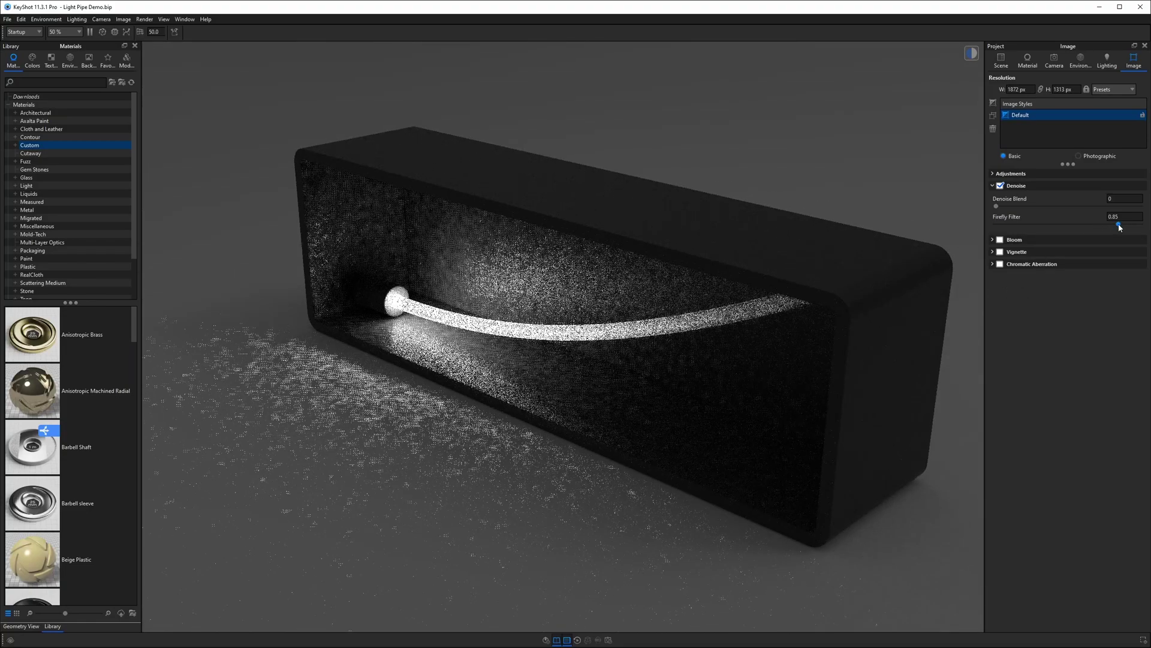
drag(1120, 227, 1094, 225)
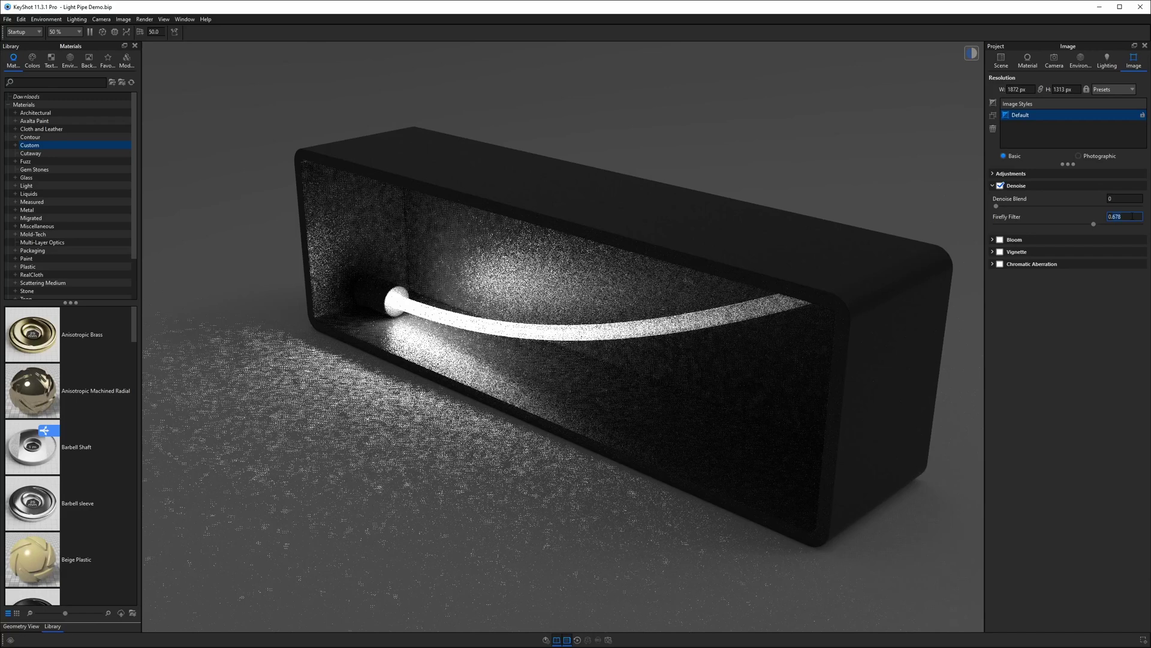
text(0.75)
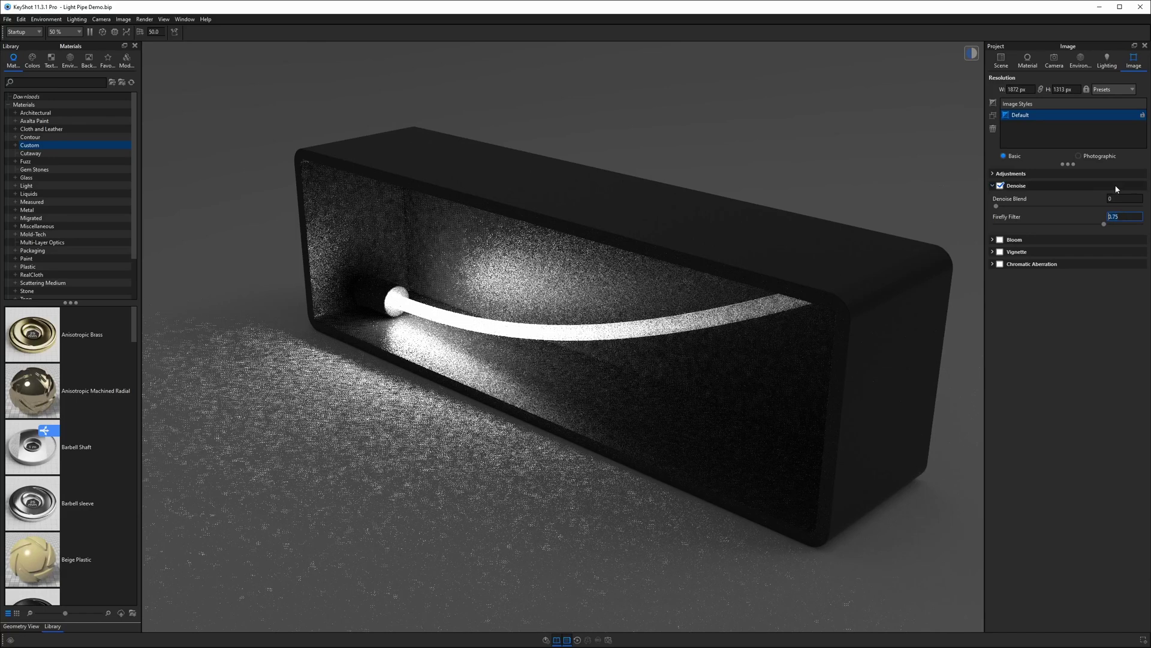
click(1119, 198)
text(.75)
key(Return)
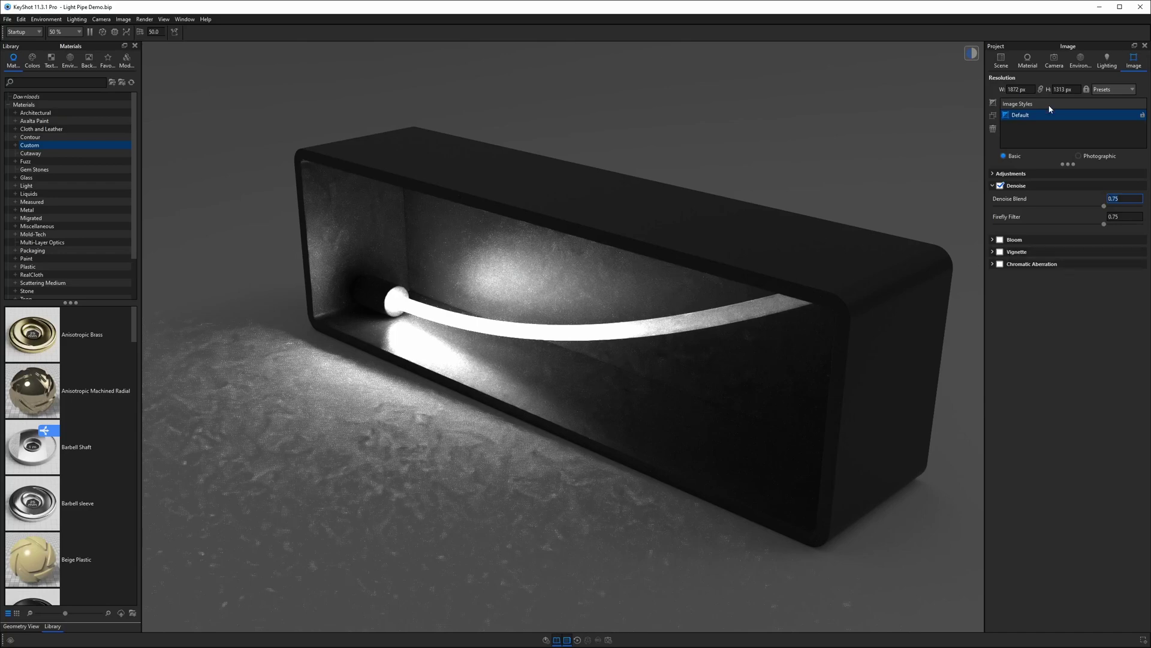
click(1002, 62)
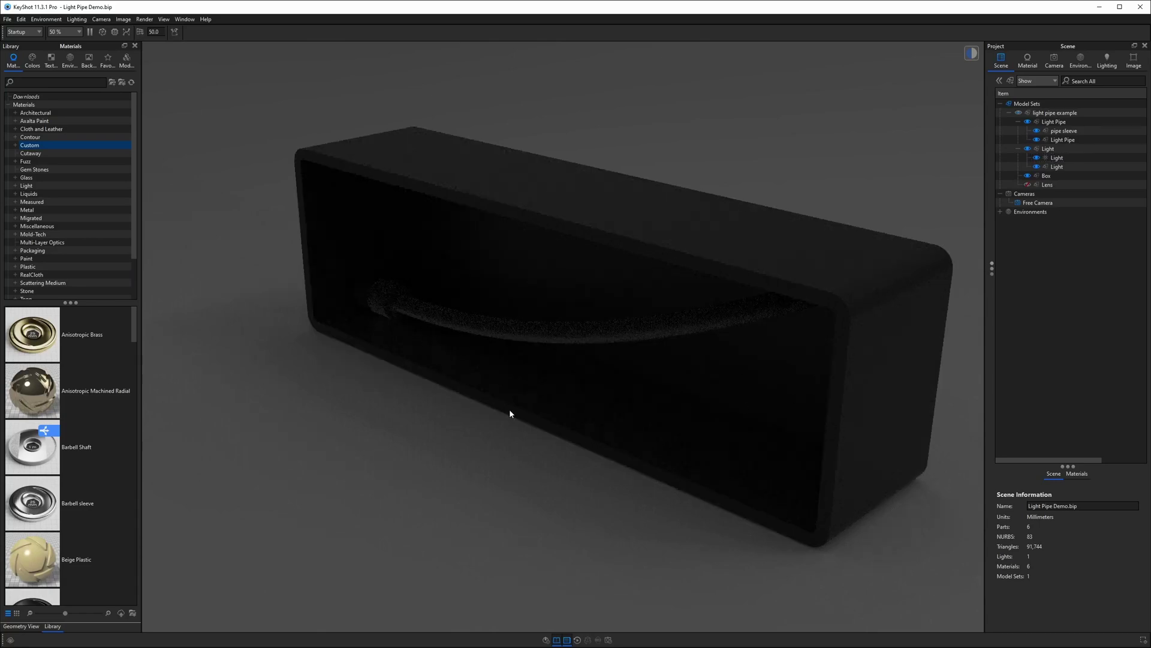
- Raise Ray Bounces from 14 to 24 in the Lighting settings
drag(509, 409, 550, 331)
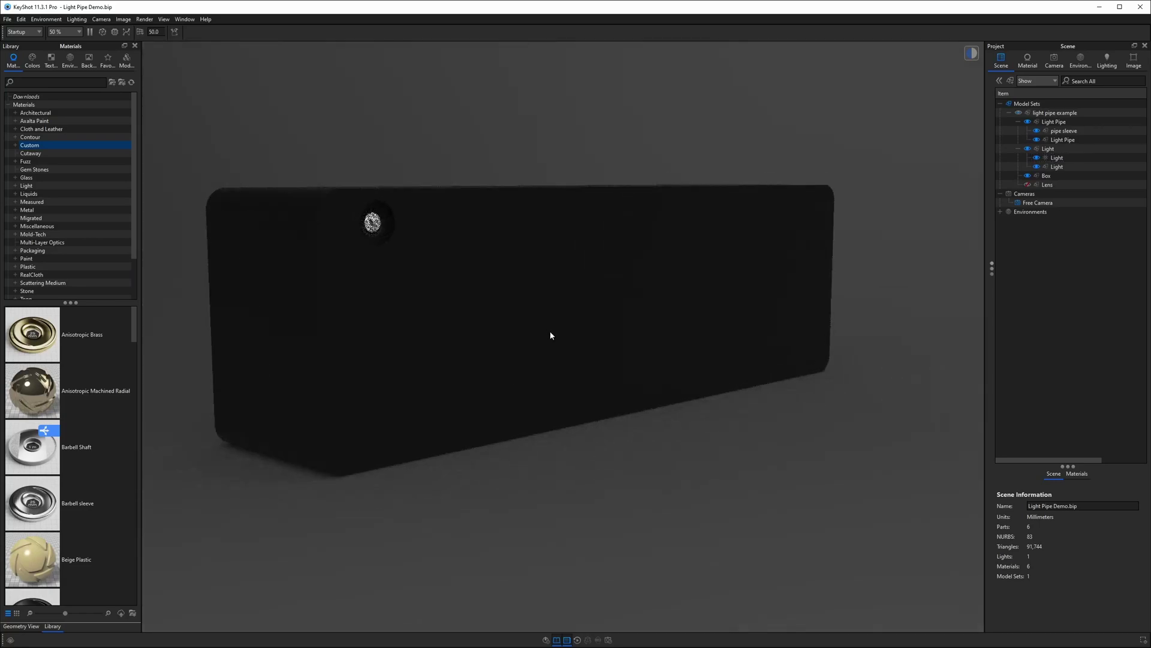
double_click(372, 223)
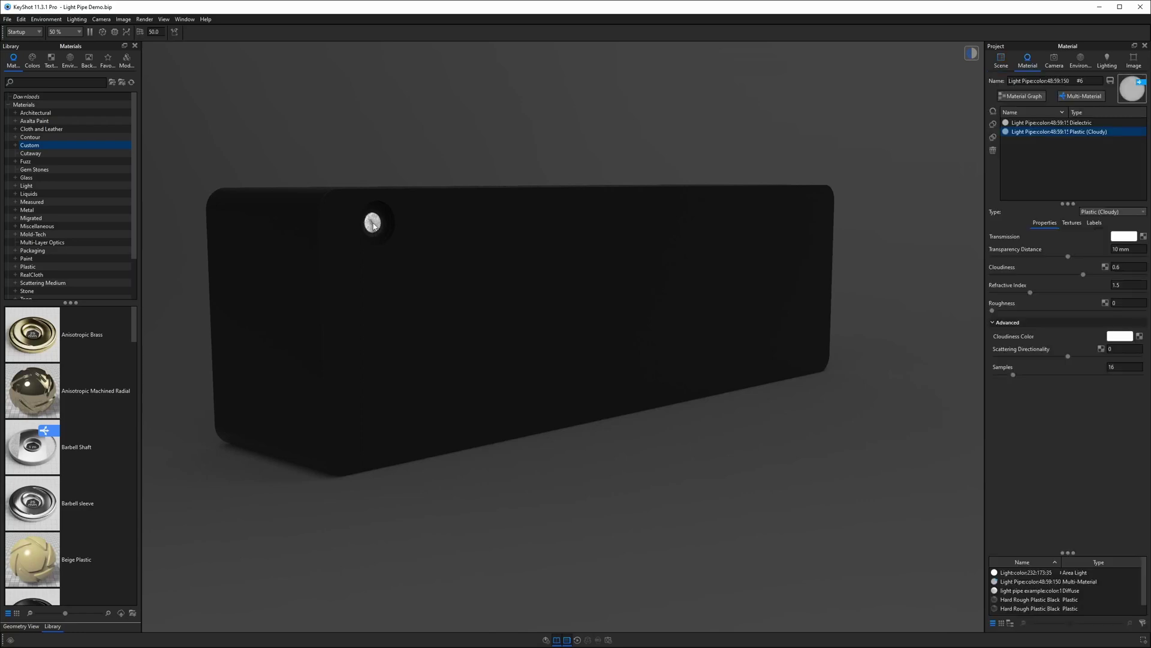
click(1107, 60)
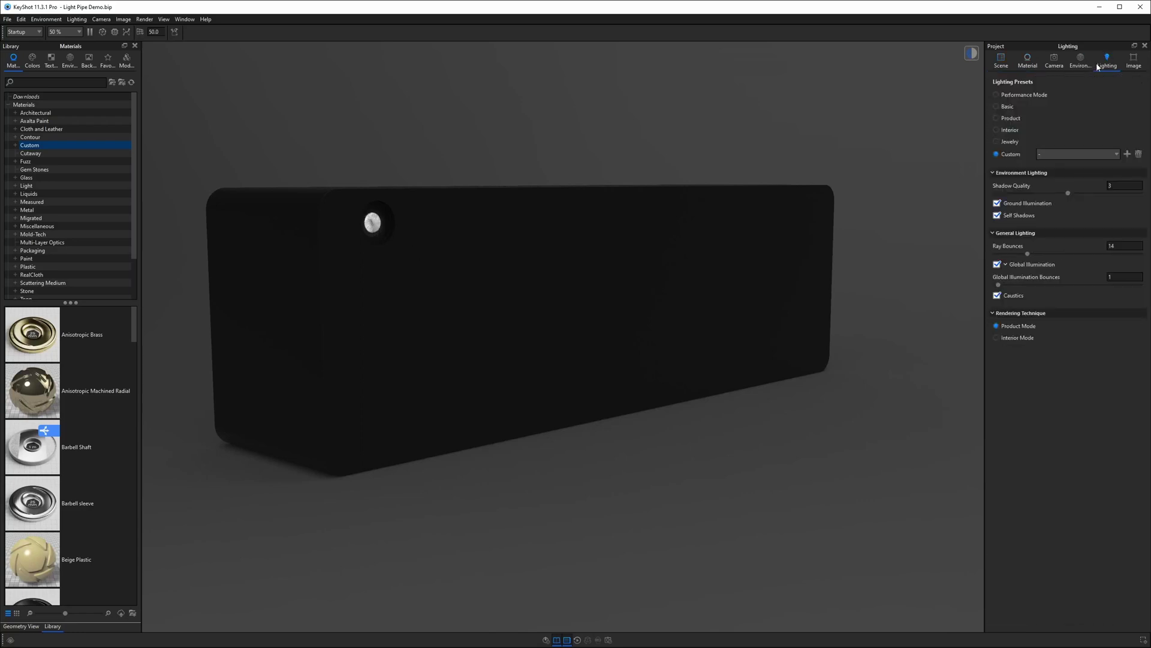
click(1125, 245)
text(2)
- Show the Lens part and change its material type to Plastic (Cloudy)
click(1001, 60)
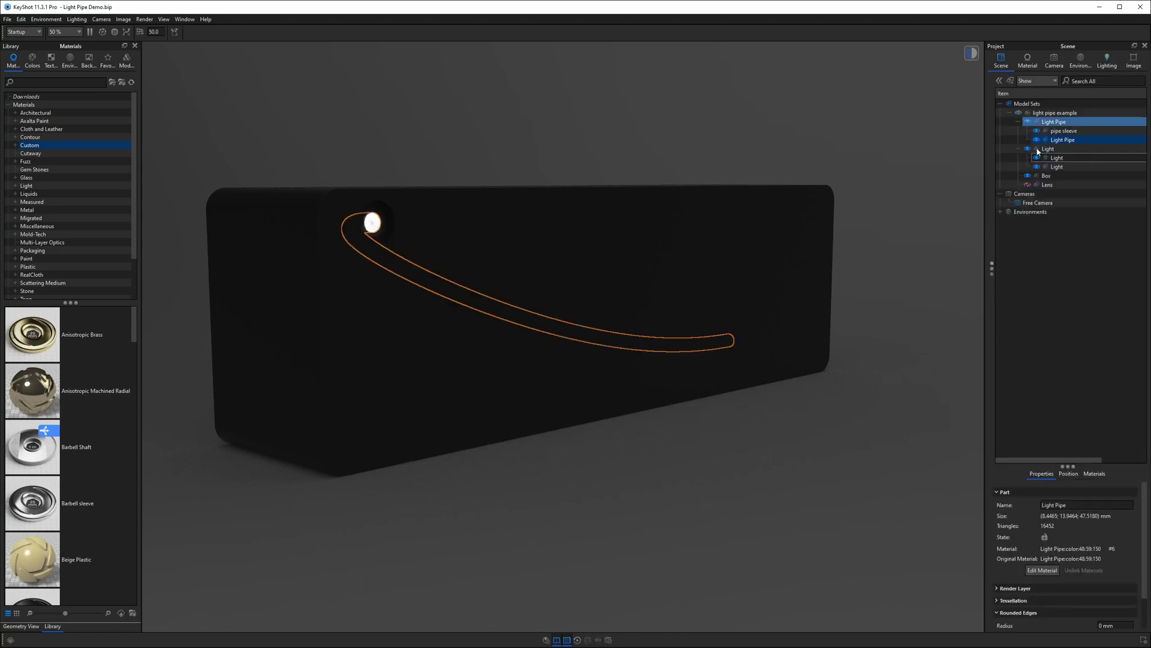
click(1028, 185)
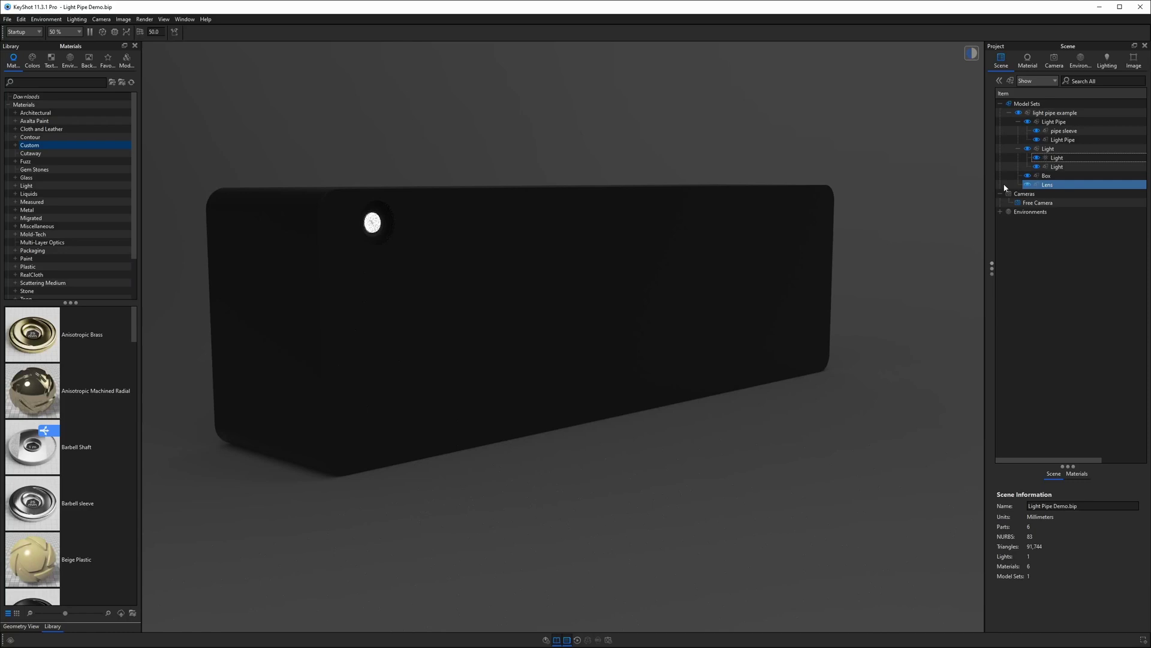
double_click(373, 223)
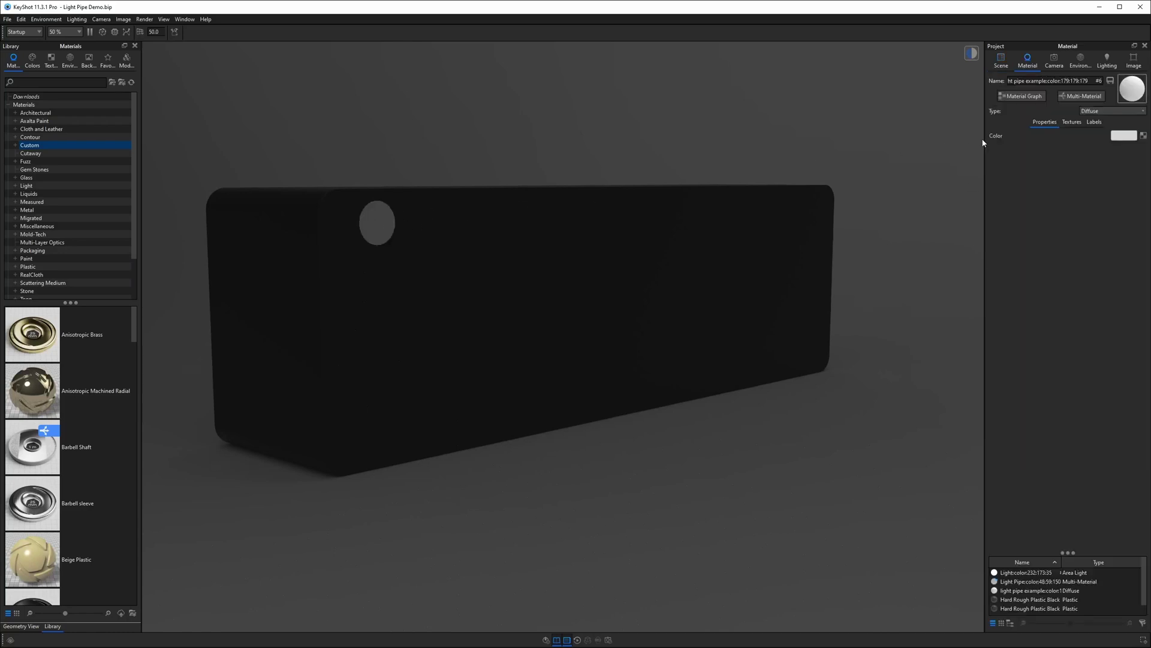
click(1105, 111)
click(1095, 152)
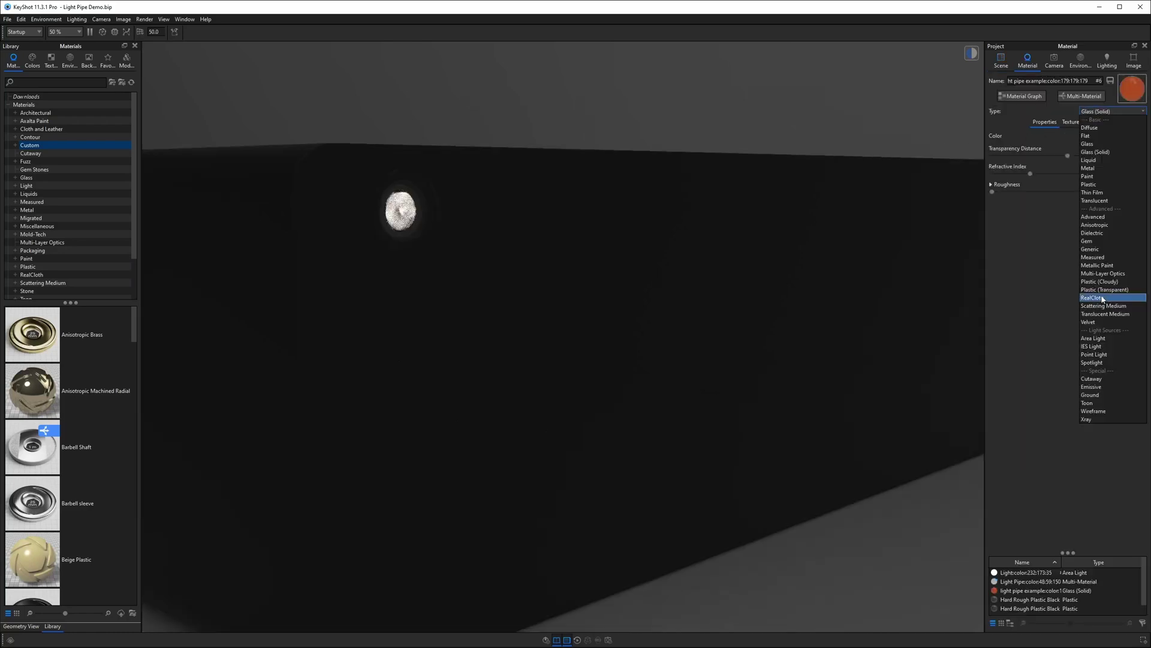
click(1108, 282)
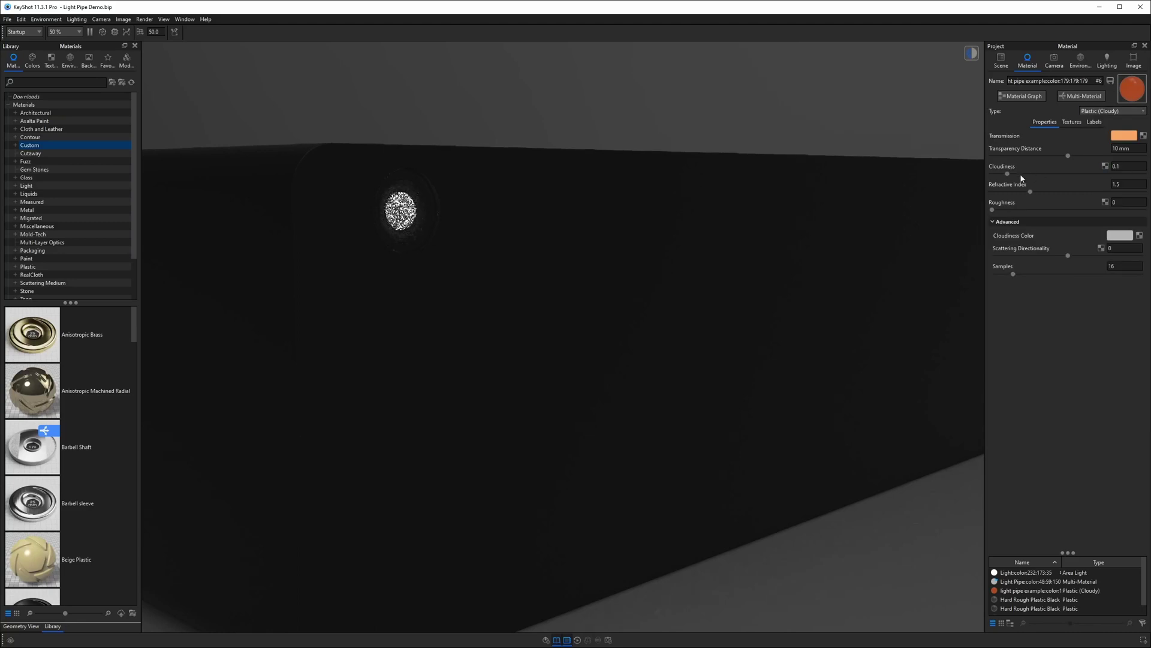
mouse_move(1007, 174)
mouse_down()
mouse_move(1084, 174)
mouse_move(1061, 157)
mouse_move(1005, 159)
mouse_up()
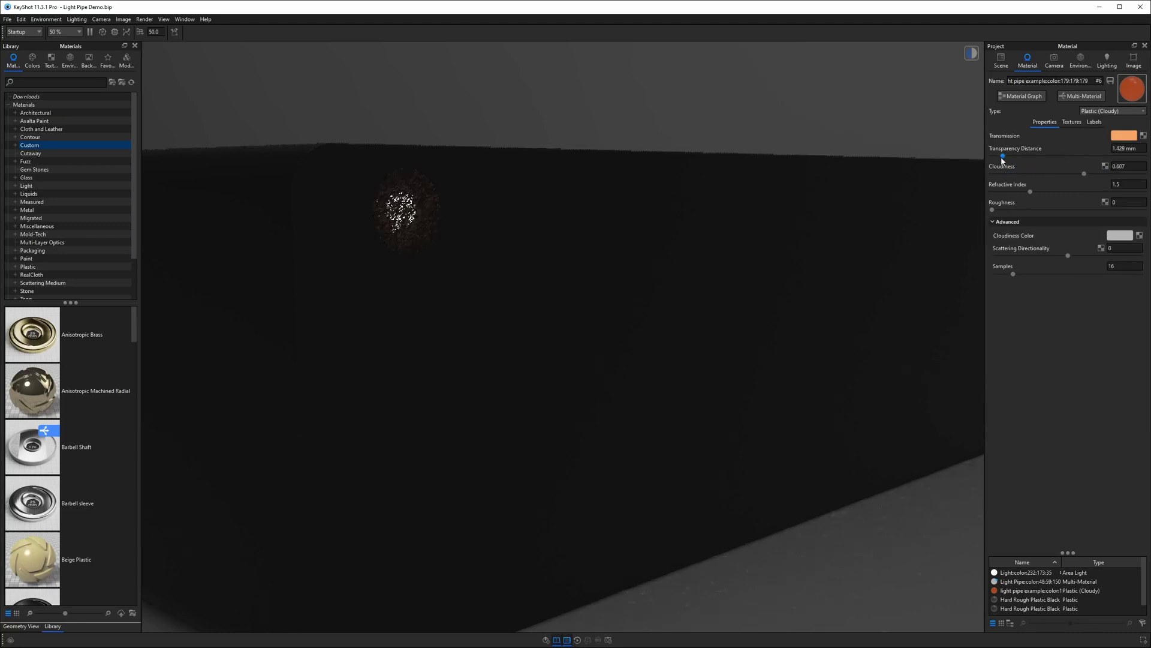
- Set the lens Transparency Distance to 0.5 mm and Cloudiness to 0.8
double_click(1122, 148)
text(1)
key(Return)
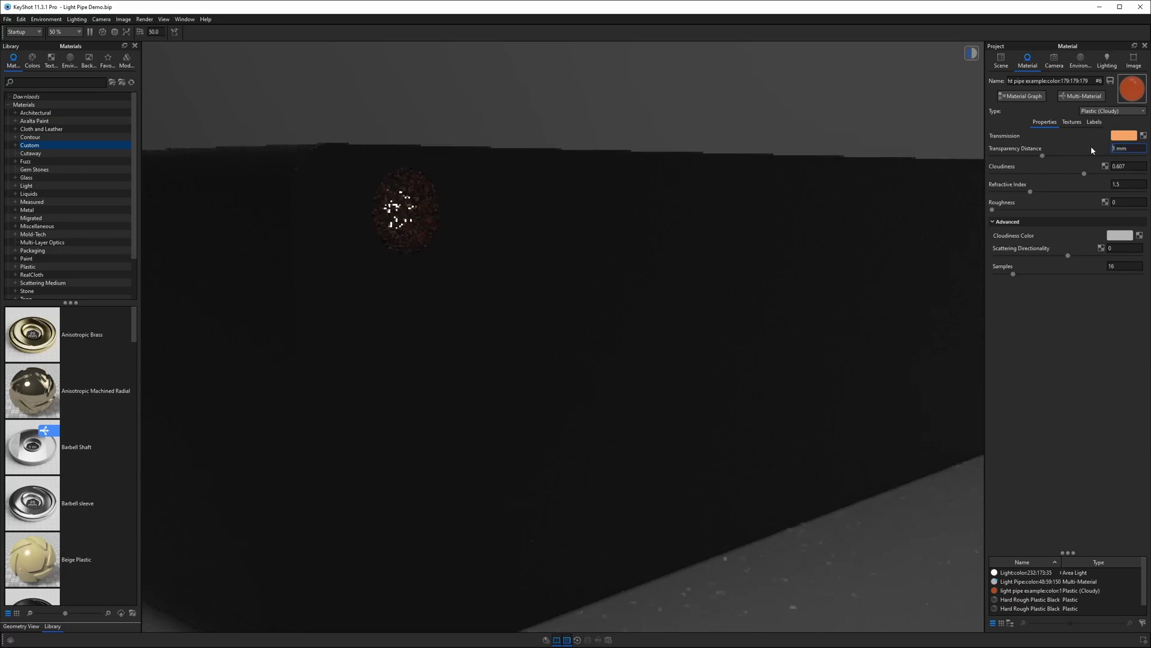
text(0.5)
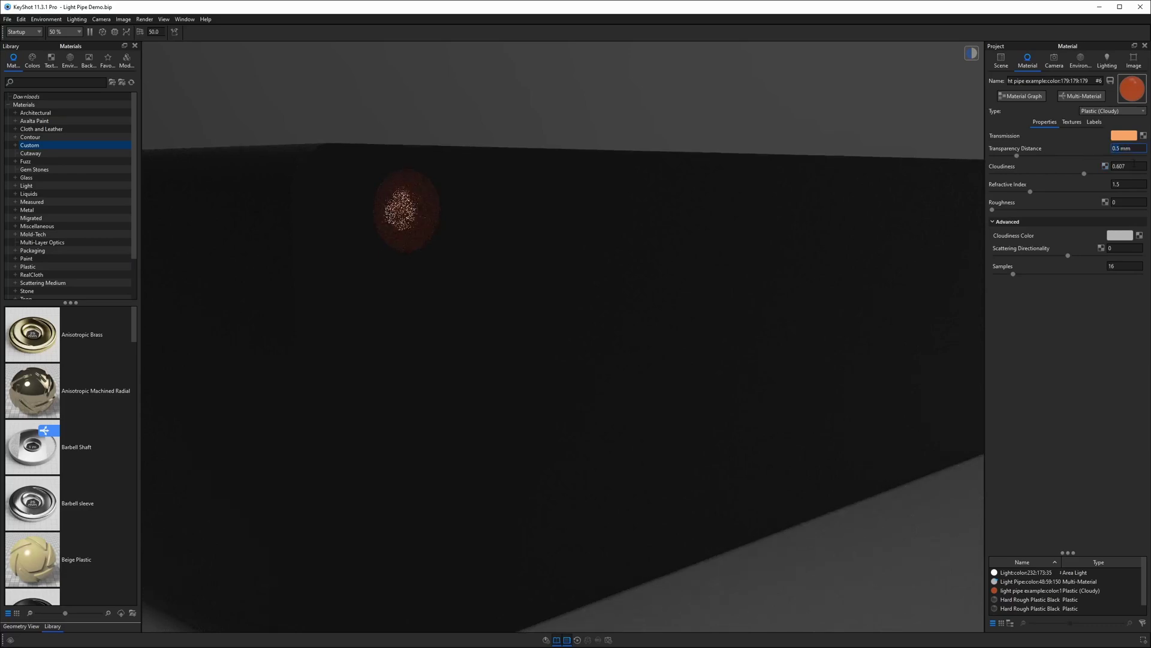
click(1132, 166)
text(0.8)
key(Return)
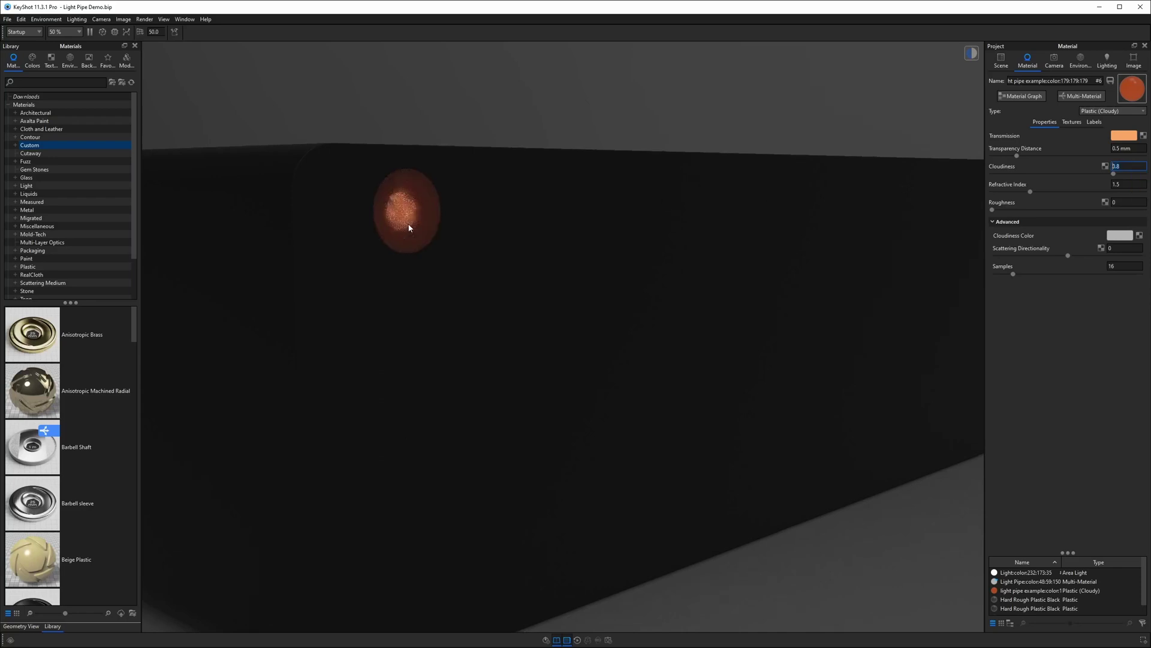
- Set the lens Cloudiness Color to white
click(1114, 236)
drag(917, 297, 883, 287)
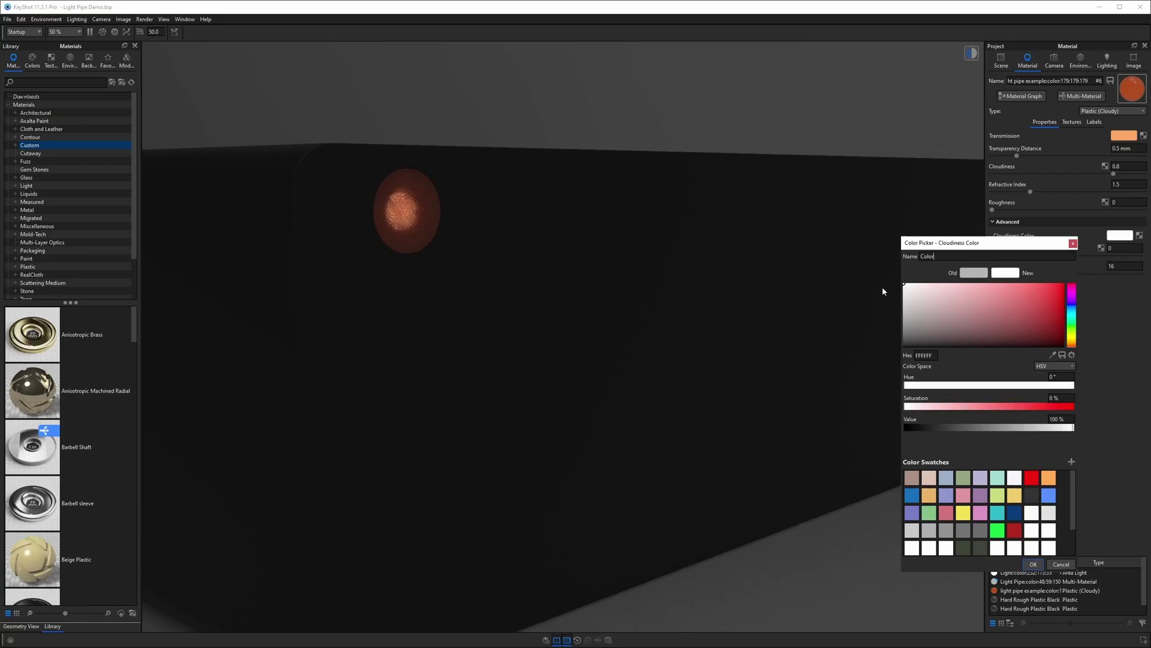
click(1034, 564)
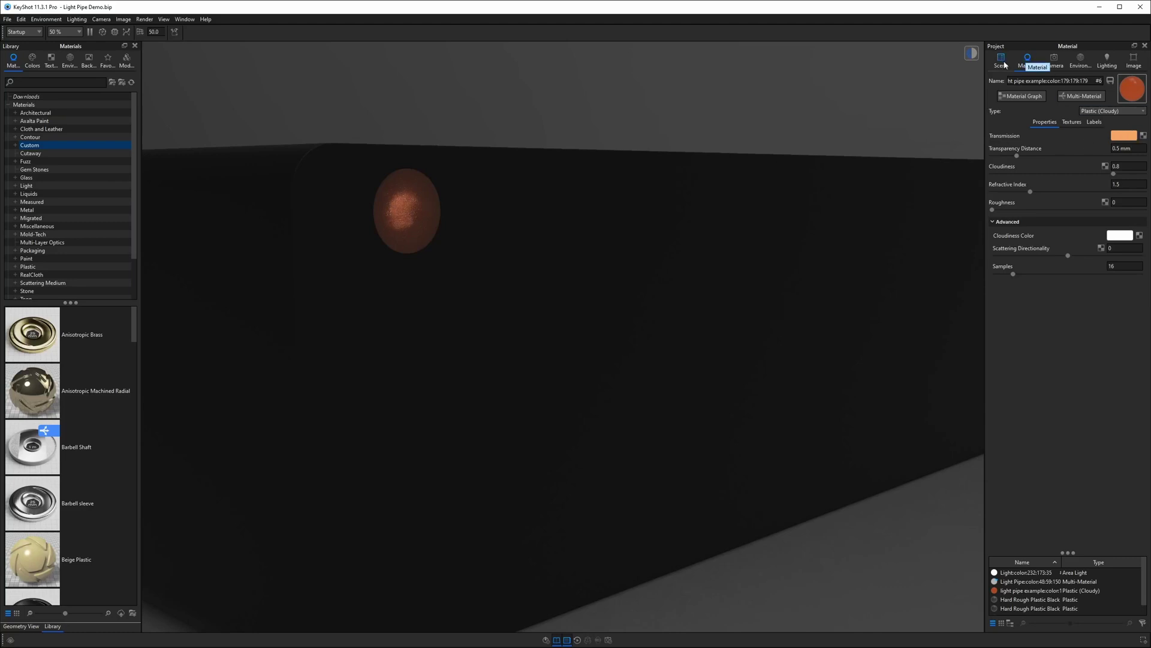
click(1001, 60)
- Set the light's power to 300 lumens and switch rendering to GPU Mode
double_click(1057, 166)
click(1076, 148)
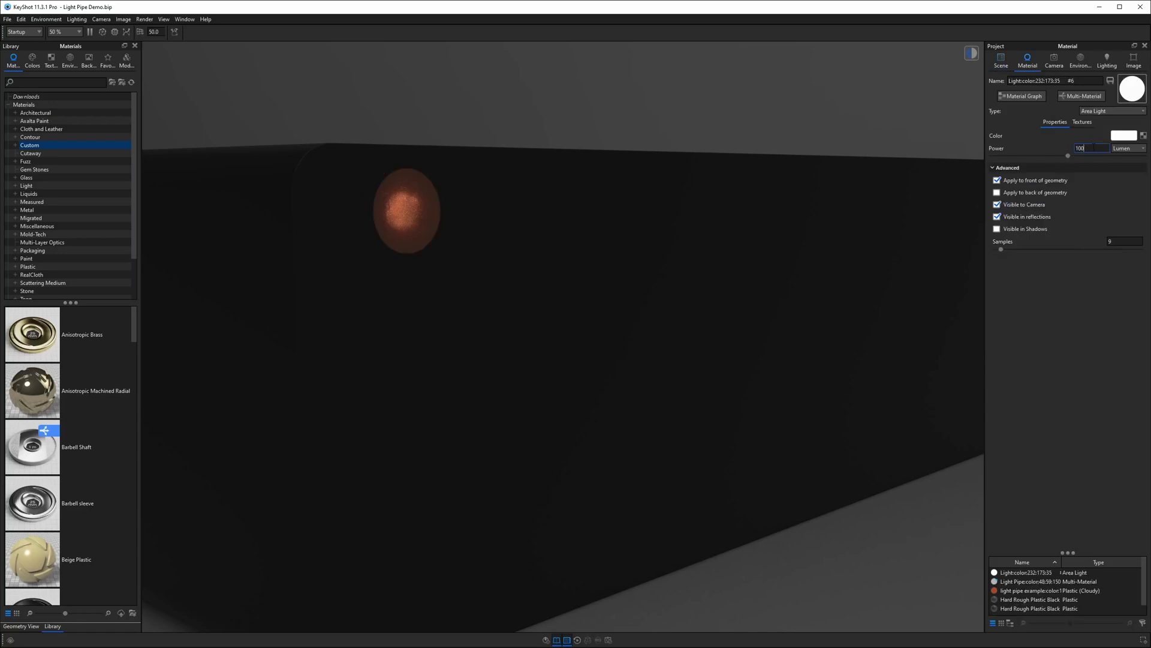
text(300)
key(Return)
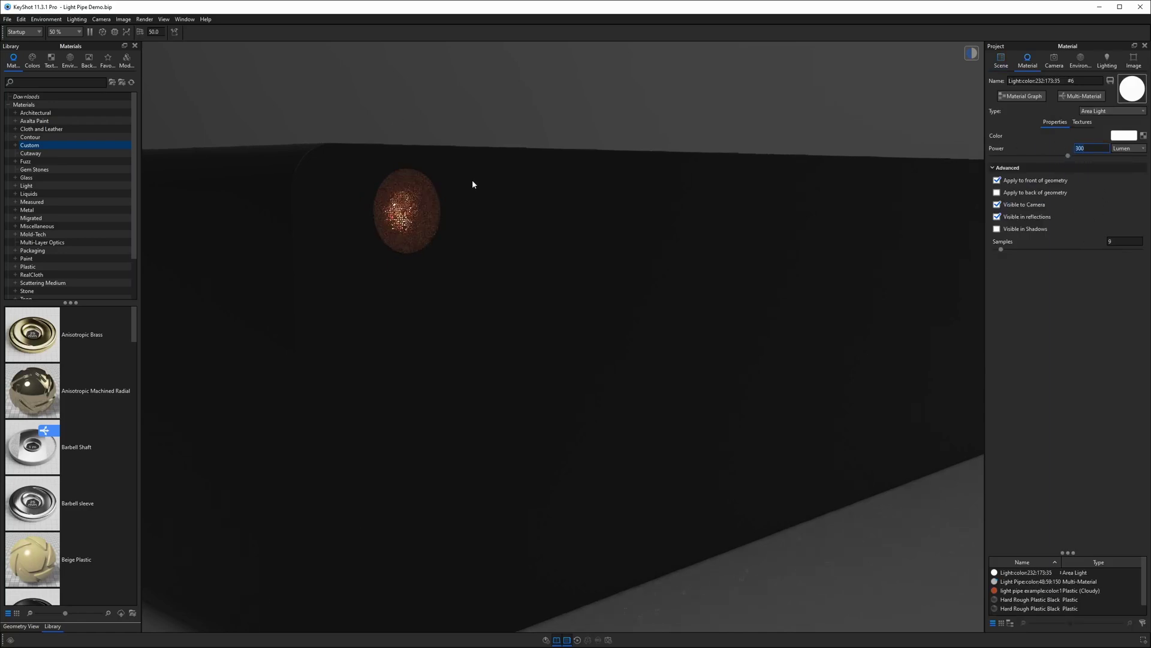
click(115, 32)
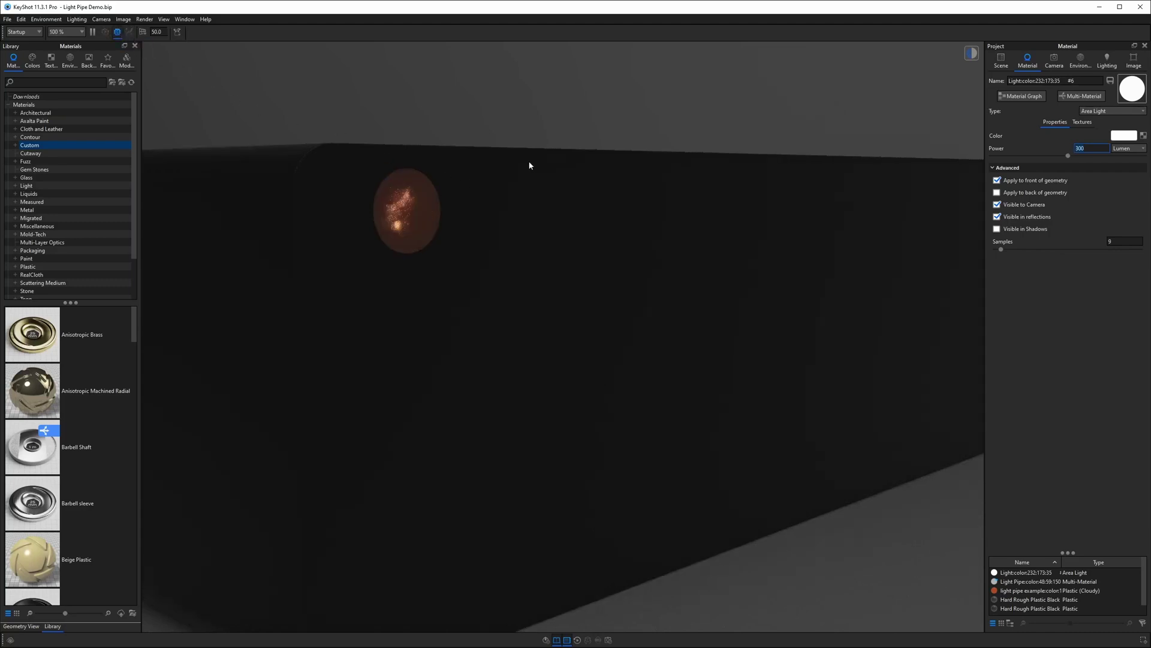